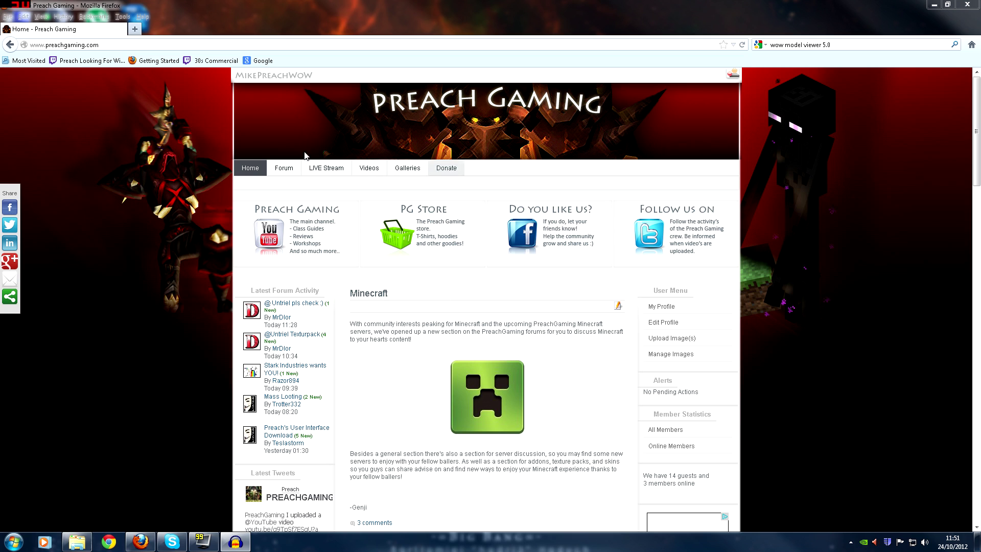
- Open the Forum page from the Preach Gaming site's navigation bar
left_click(290, 171)
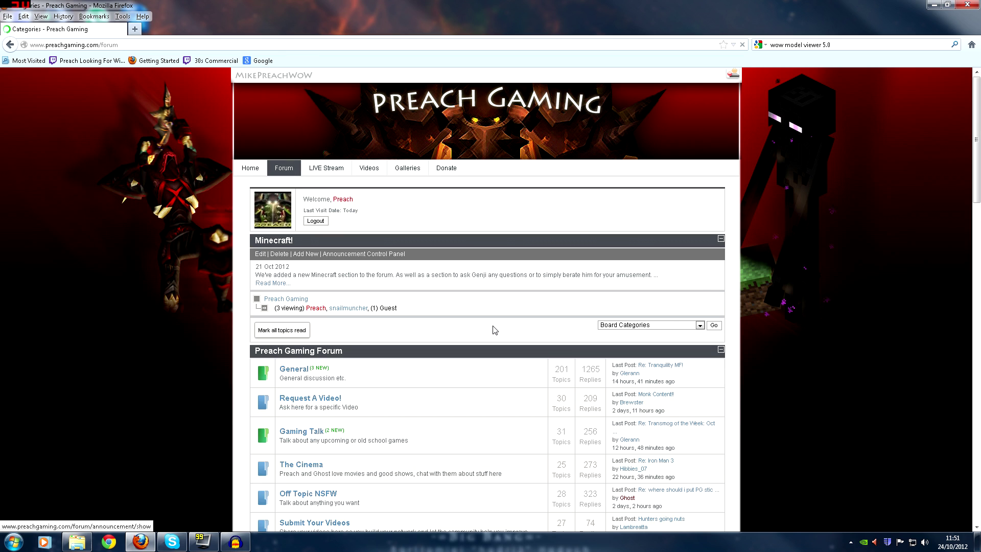
- Browse to the Addons and Mods category and open the Preach's User Interface Download topic
scroll(483, 316, "down", 7)
scroll(489, 310, "down", 6)
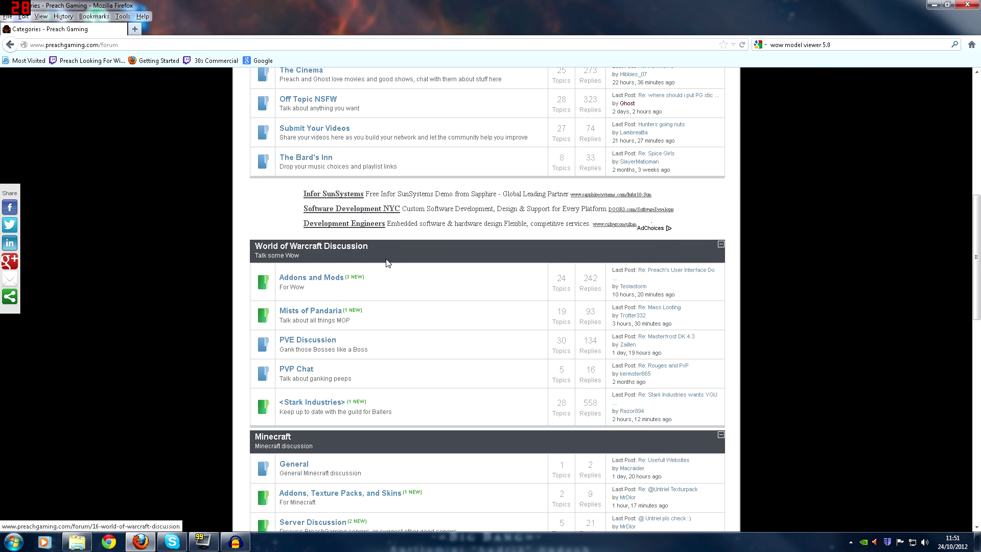
left_click(331, 278)
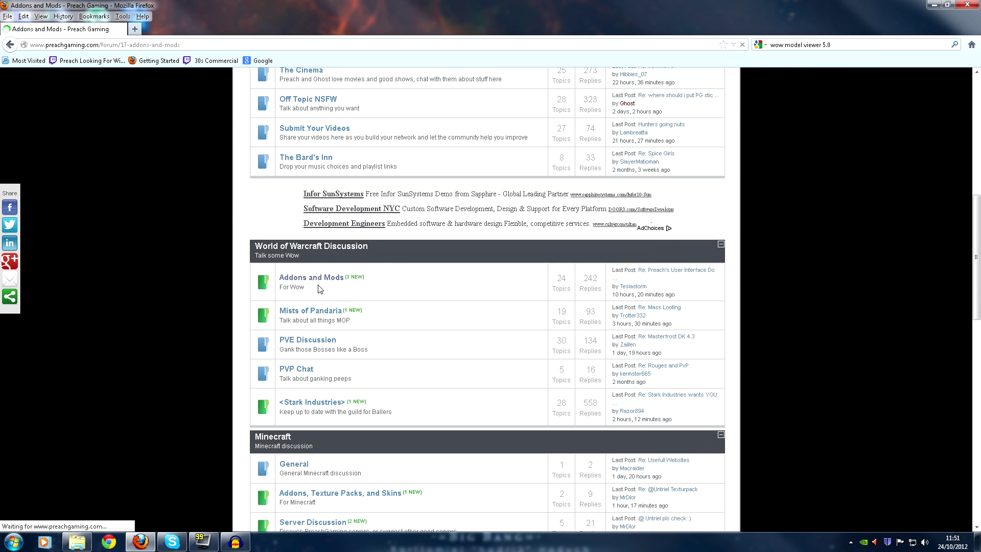
scroll(421, 284, "down", 2)
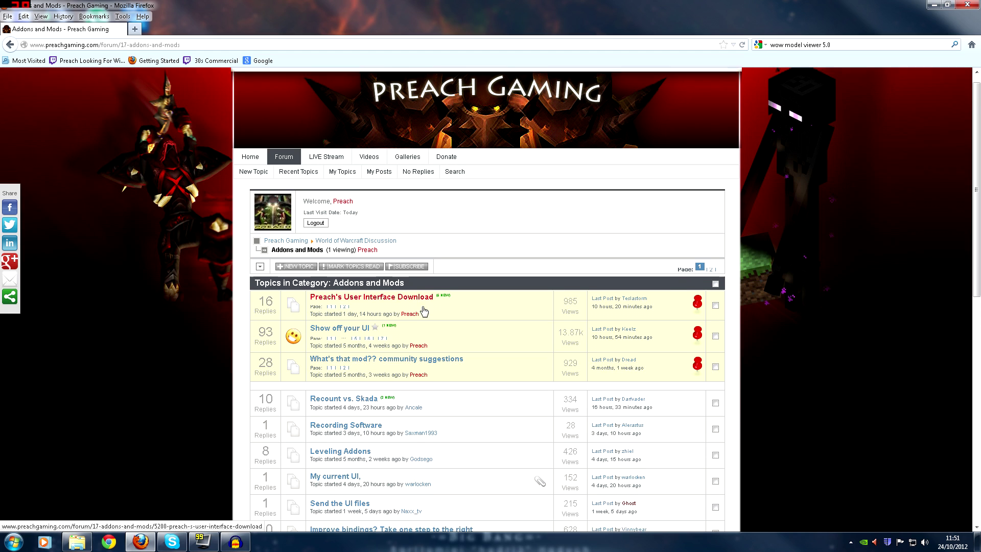
left_click(401, 313)
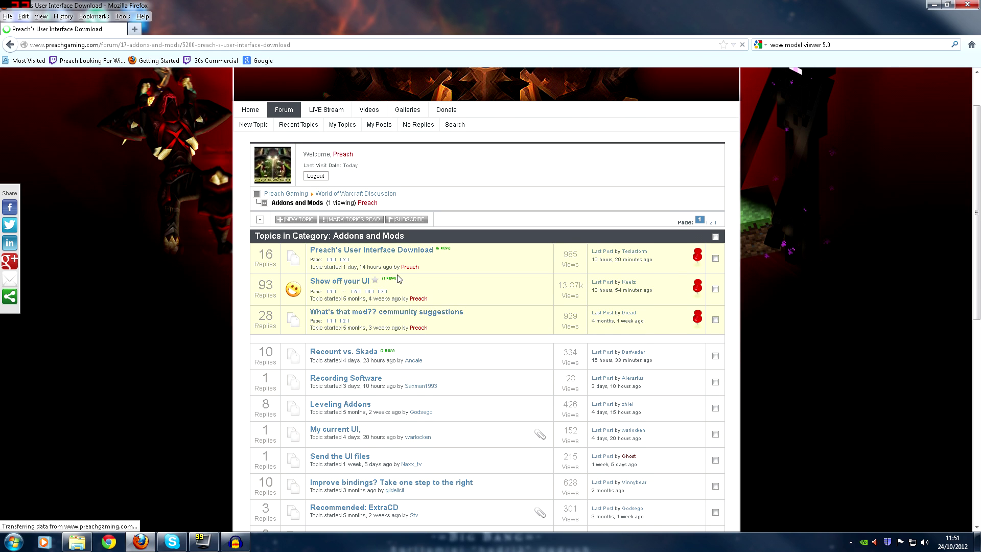
- Review the topic's numbered install steps and start downloading PreachUI.rar
scroll(348, 253, "down", 4)
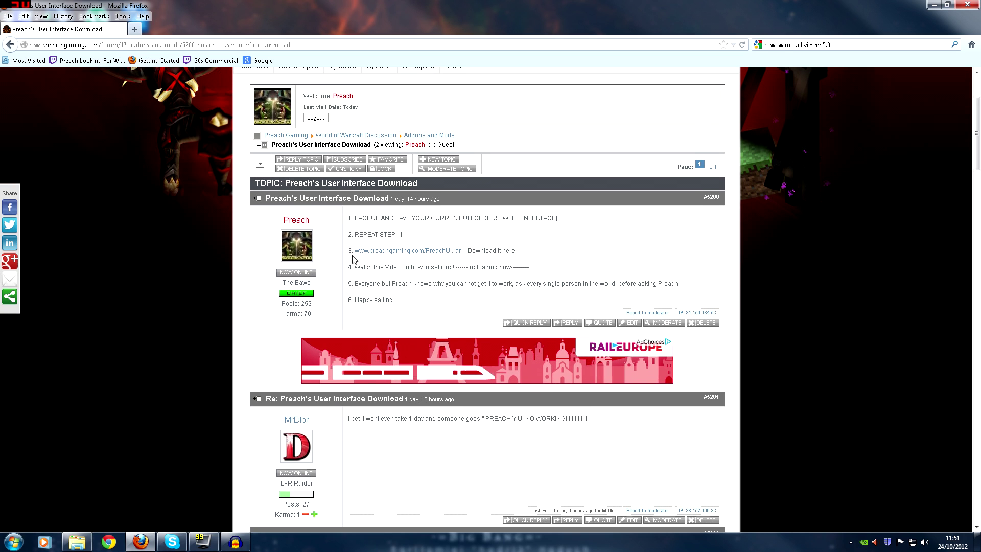
left_click_drag(345, 217, 460, 297)
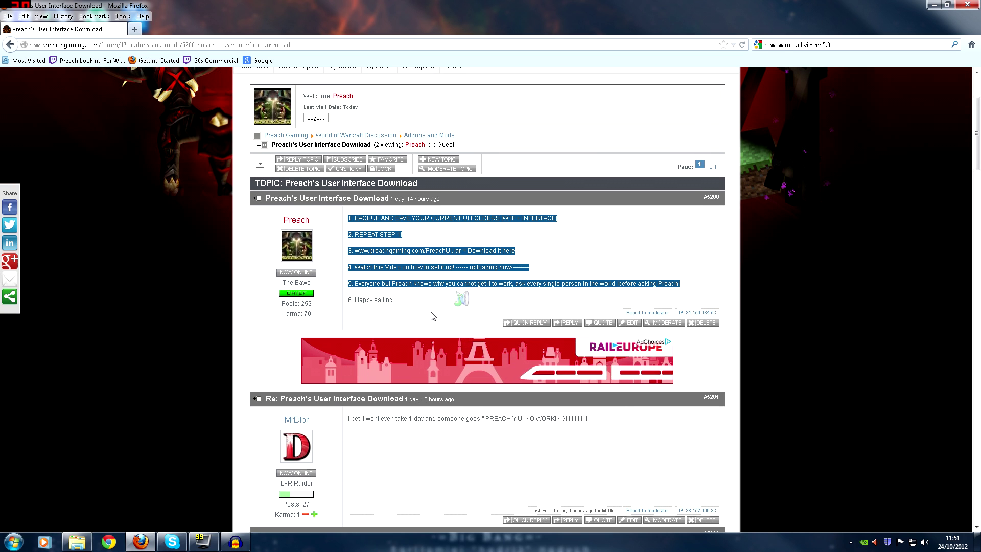
left_click(404, 265)
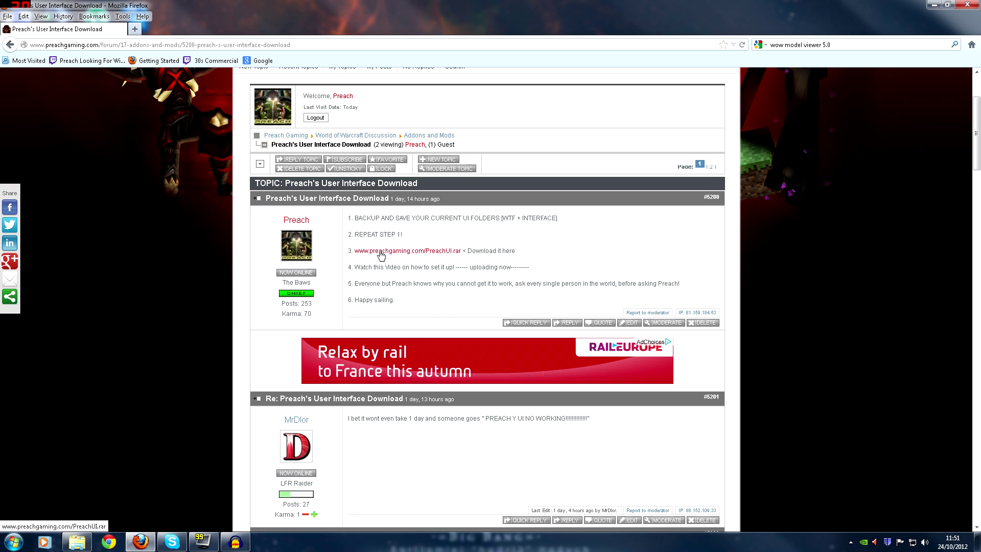
left_click(380, 251)
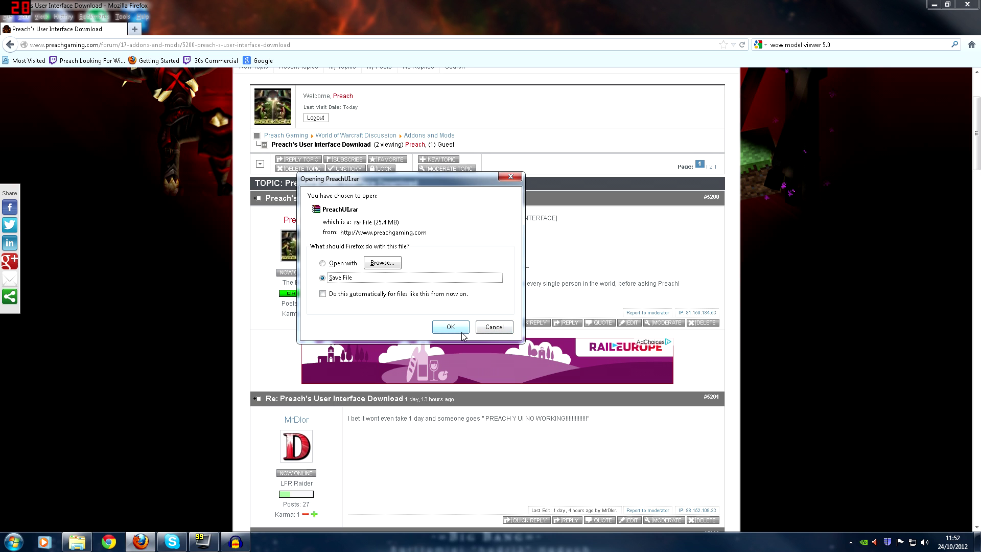
- Close the PreachUI.rar download prompt, minimize Firefox and select UI edited.rar on the desktop
left_click(504, 331)
left_click(932, 5)
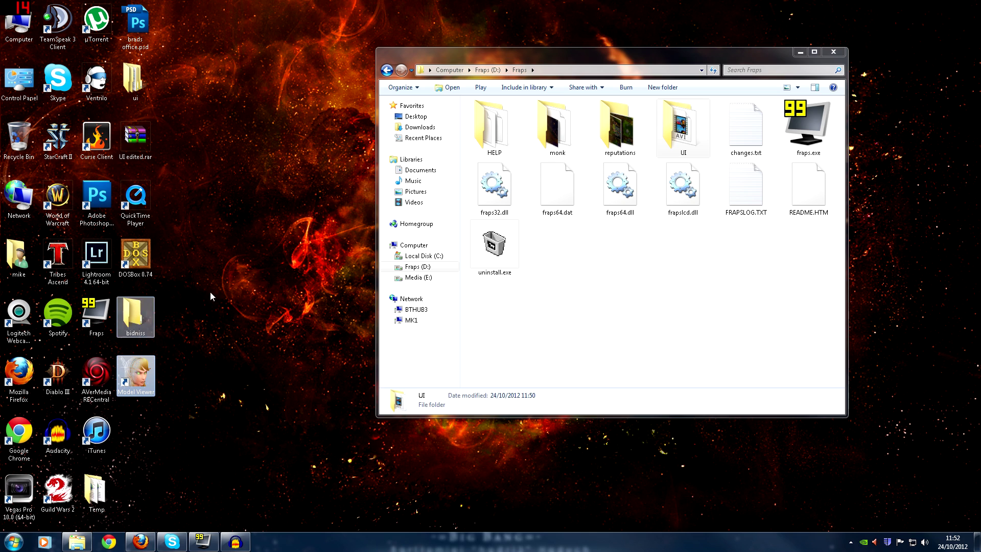
left_click(136, 138)
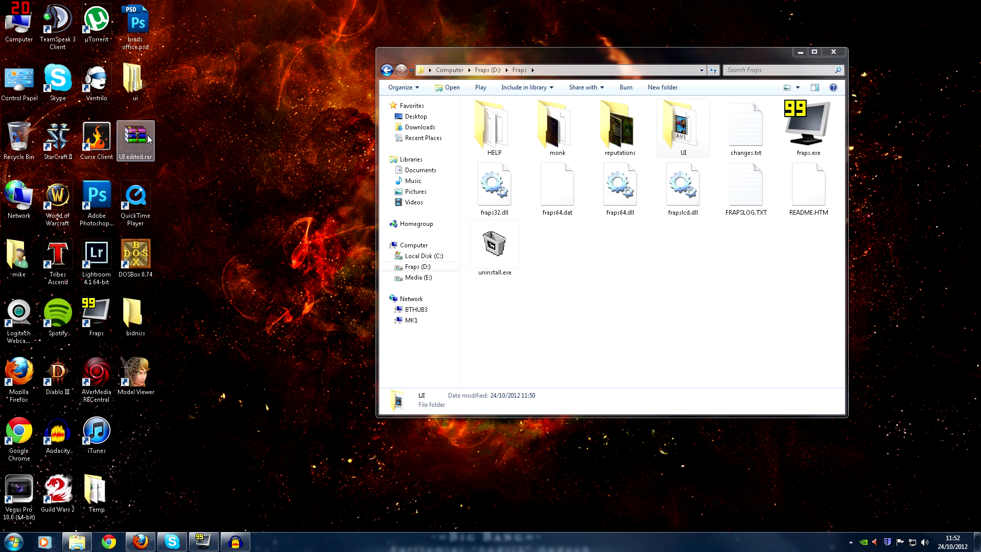
- Close the Fraps window and extract UI edited.rar into Desktop\UI edited
left_click(840, 55)
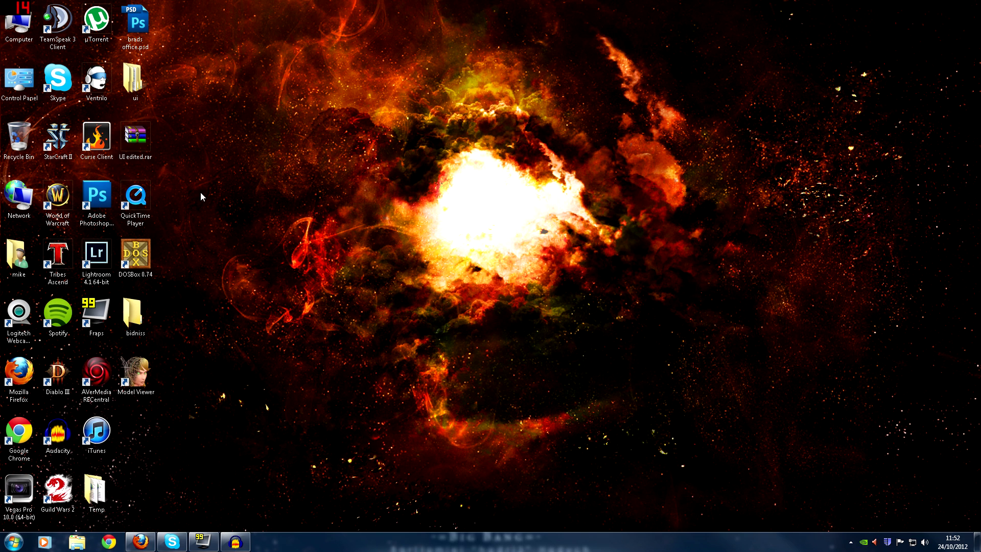
right_click(151, 141)
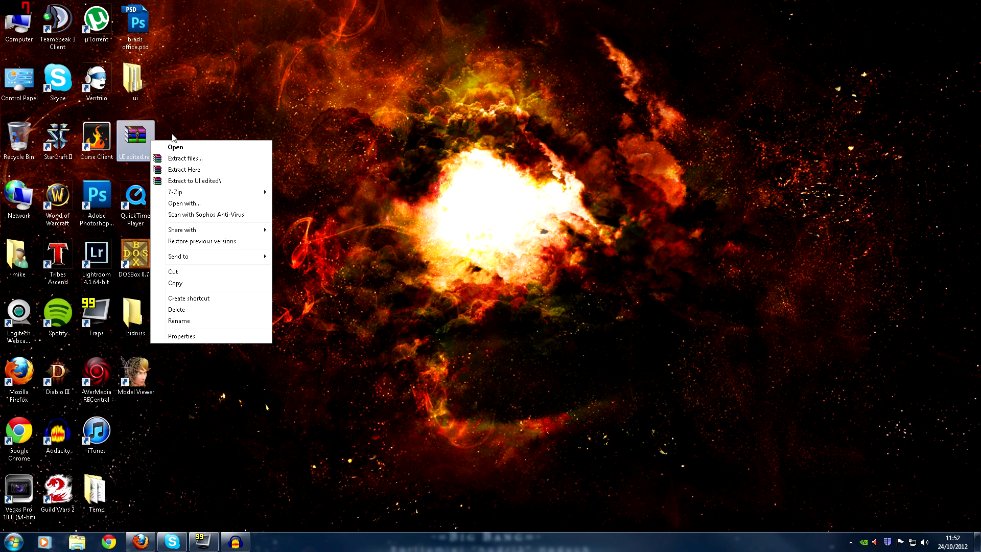
left_click(198, 159)
left_click(423, 194)
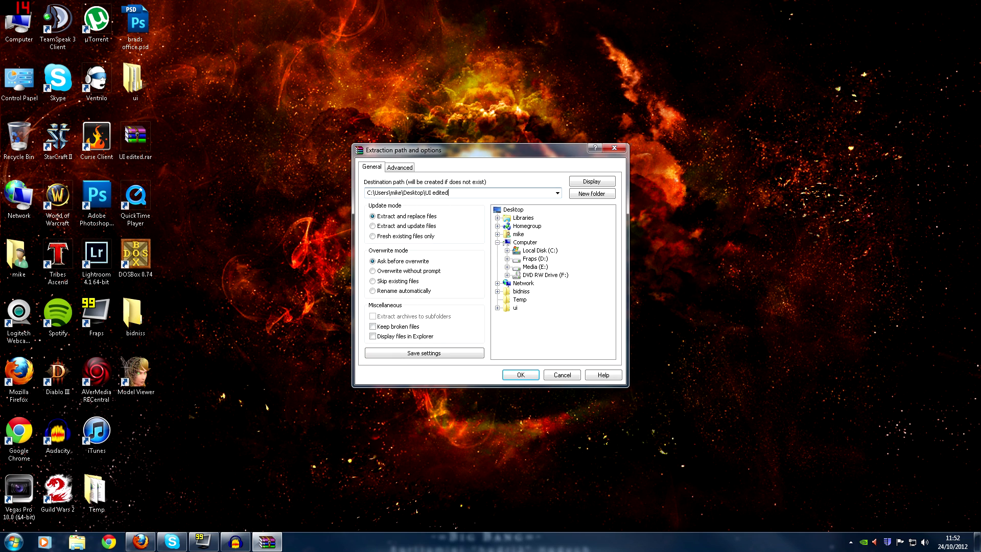
left_click(519, 375)
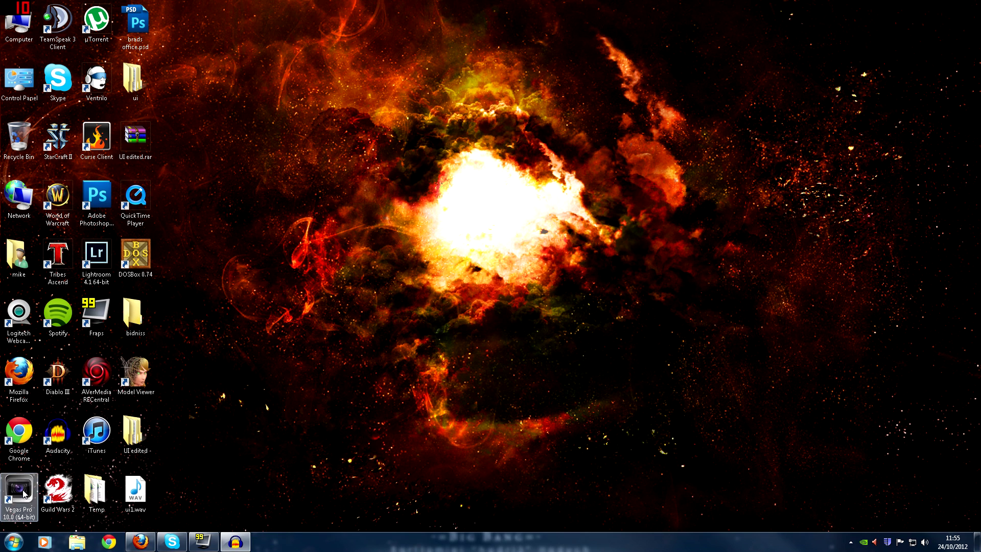
- Open the extracted UI edited folder and its inner UI edited folder
left_click(134, 435)
double_click(139, 435)
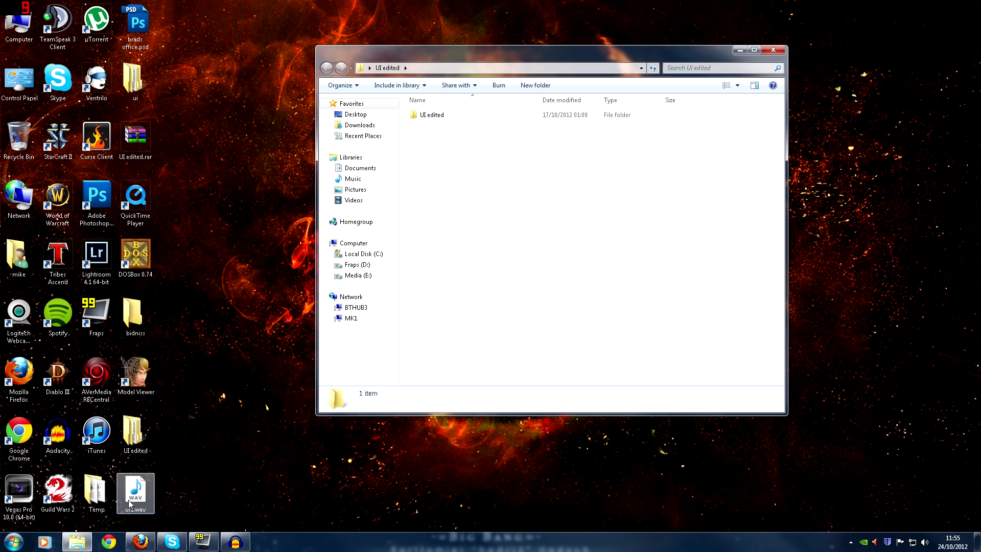
double_click(430, 115)
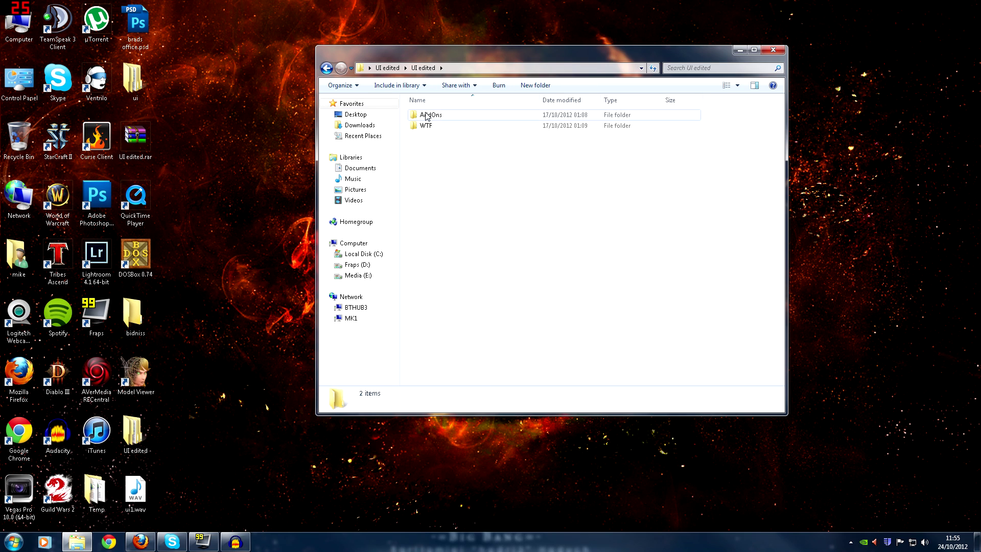
- Look through the AddOns and WTF subfolders, returning to UI edited after each
double_click(457, 117)
scroll(573, 227, "down", 10)
scroll(574, 227, "down", 4)
left_click(327, 68)
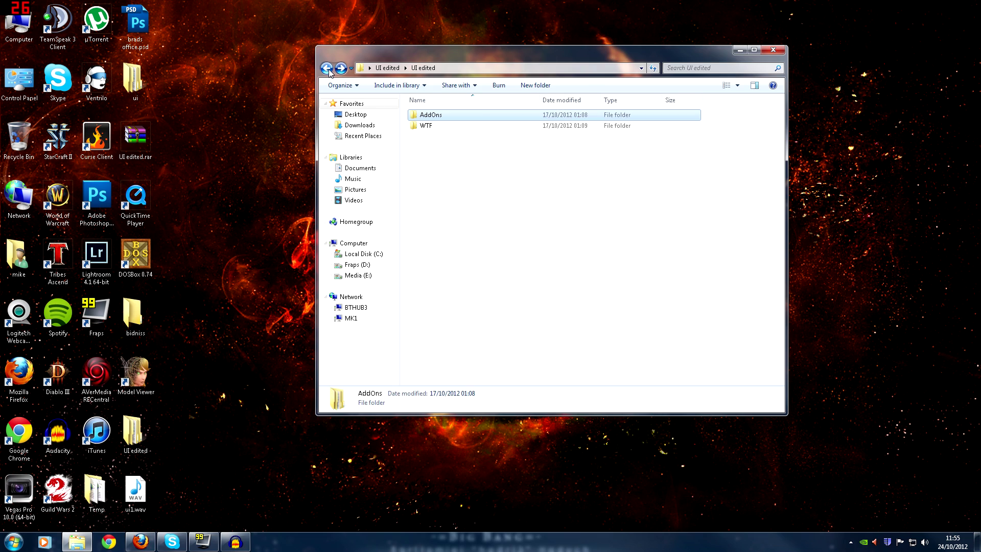
double_click(437, 126)
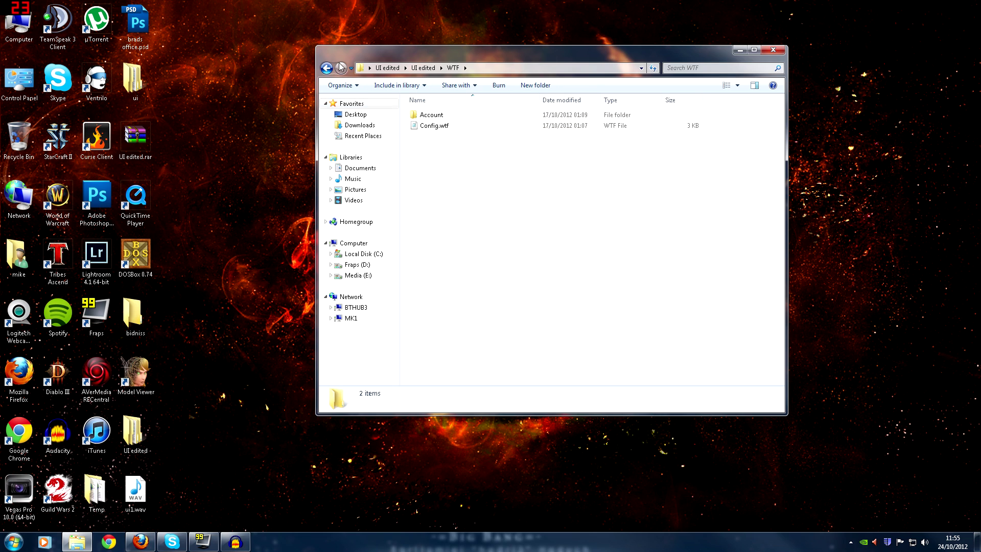
left_click(326, 69)
left_click(14, 542)
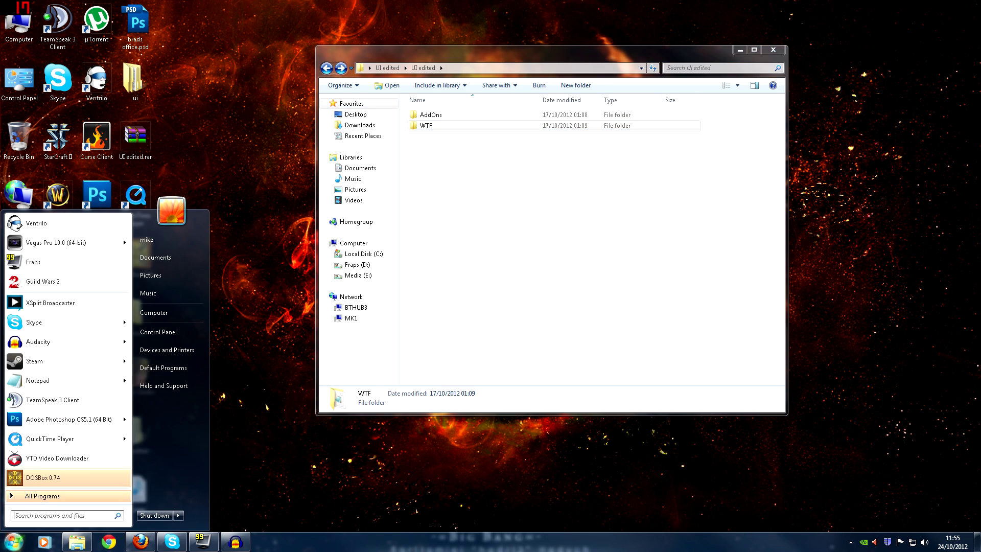
- Navigate through Computer to C:\Program Files (x86)\World of Warcraft
left_click(170, 311)
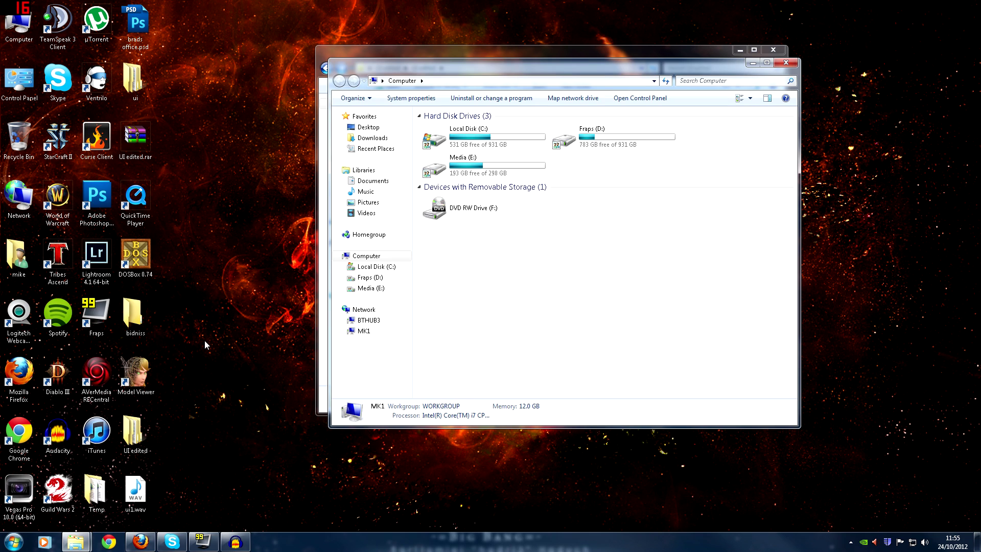
double_click(478, 136)
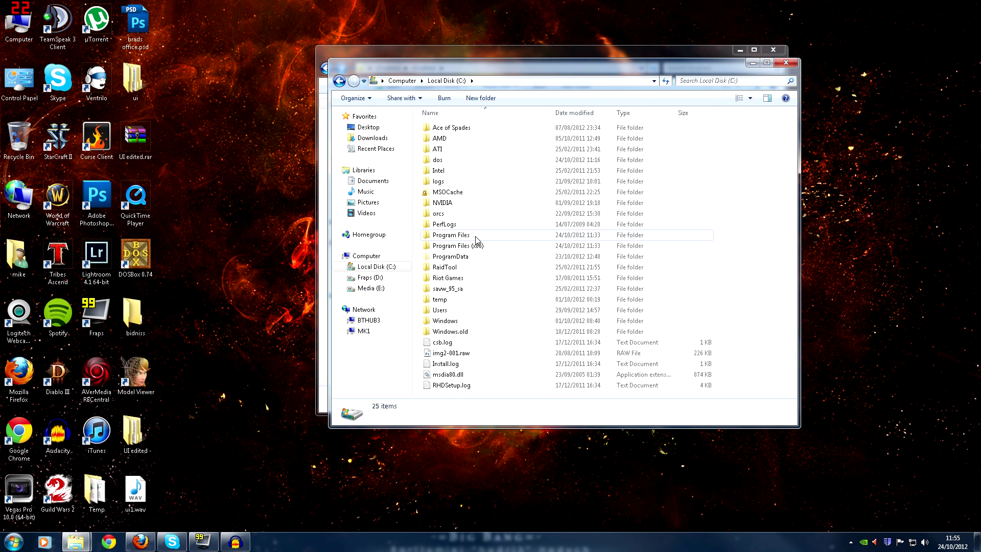
double_click(476, 245)
double_click(487, 156)
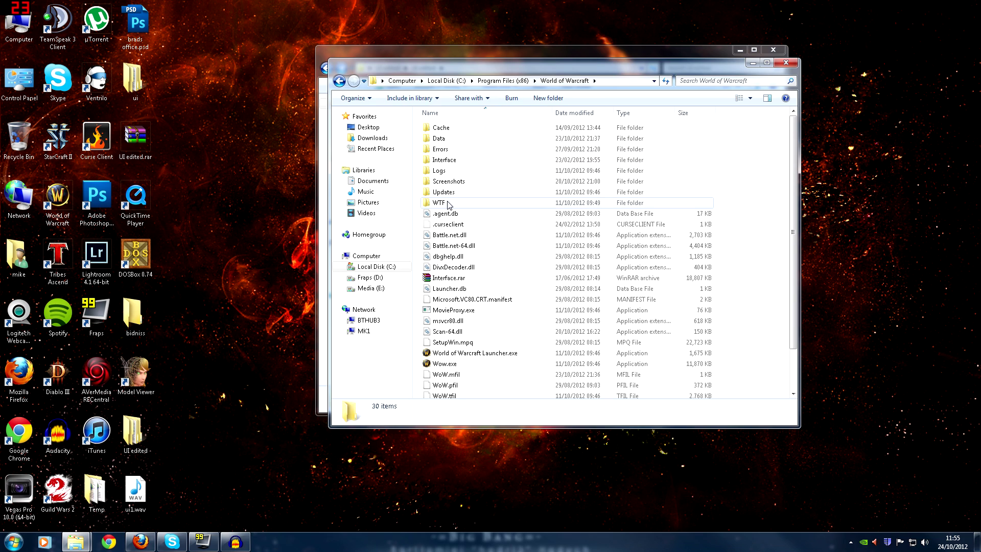
- Check the game's Interface\AddOns folder, open its WTF folder, then open the desktop ui folder
double_click(450, 159)
left_click(454, 129)
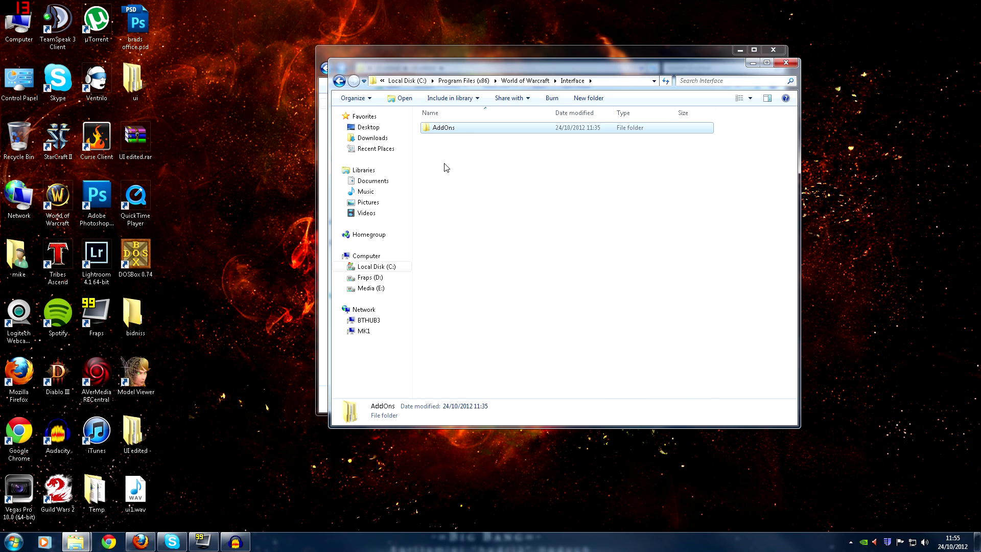
left_click(339, 81)
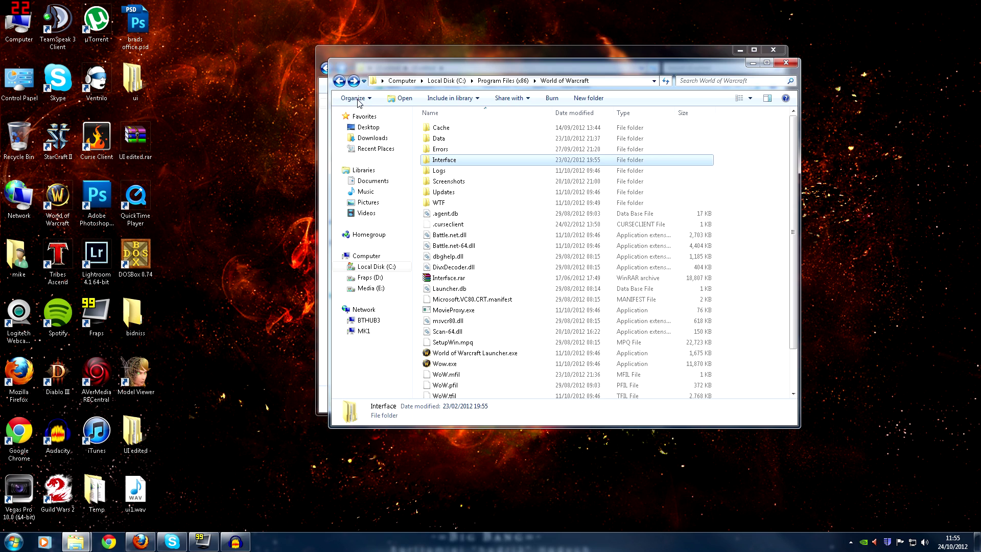
double_click(436, 214)
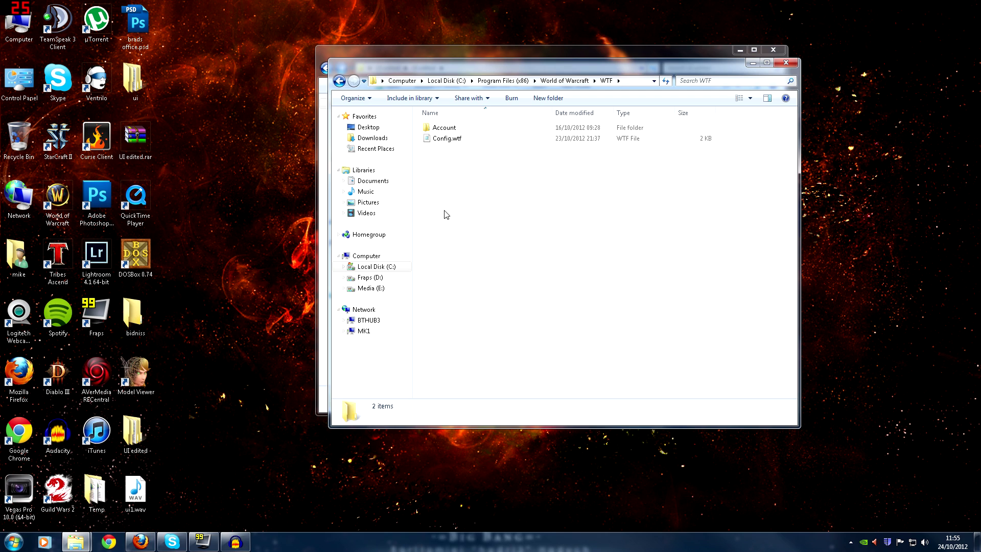
double_click(133, 79)
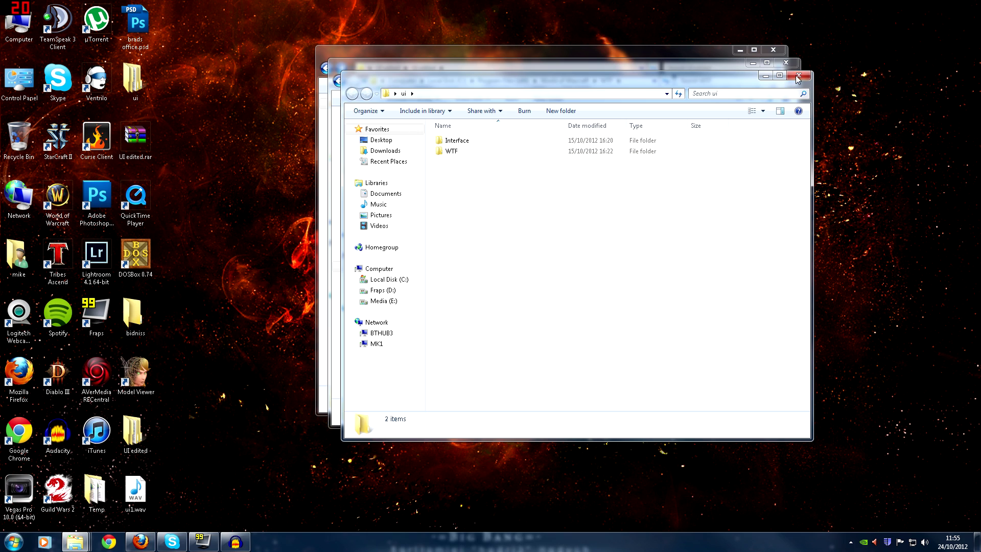
- Close both ui folder windows and check the AddOns folder inside the game's Interface folder
key("alt+F4")
left_click(767, 64)
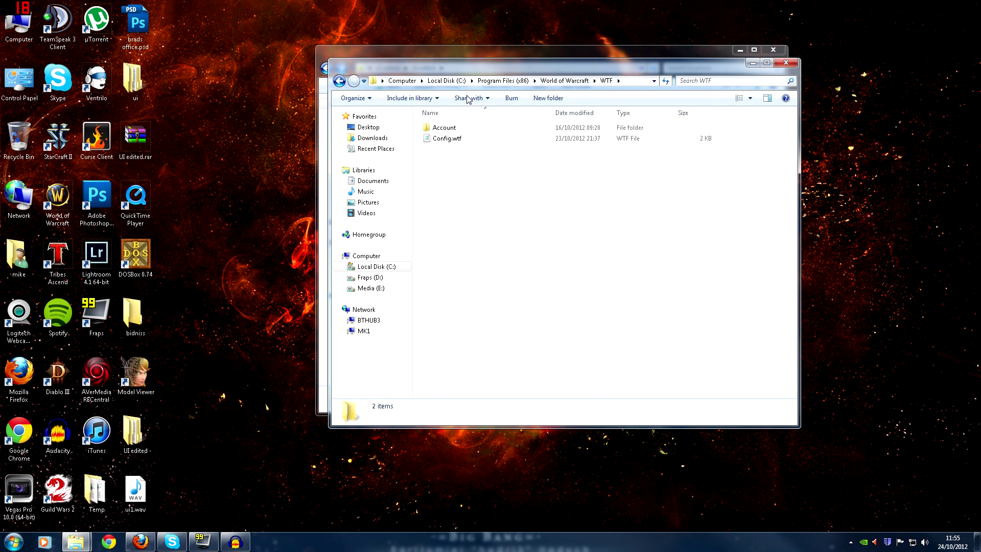
left_click(339, 80)
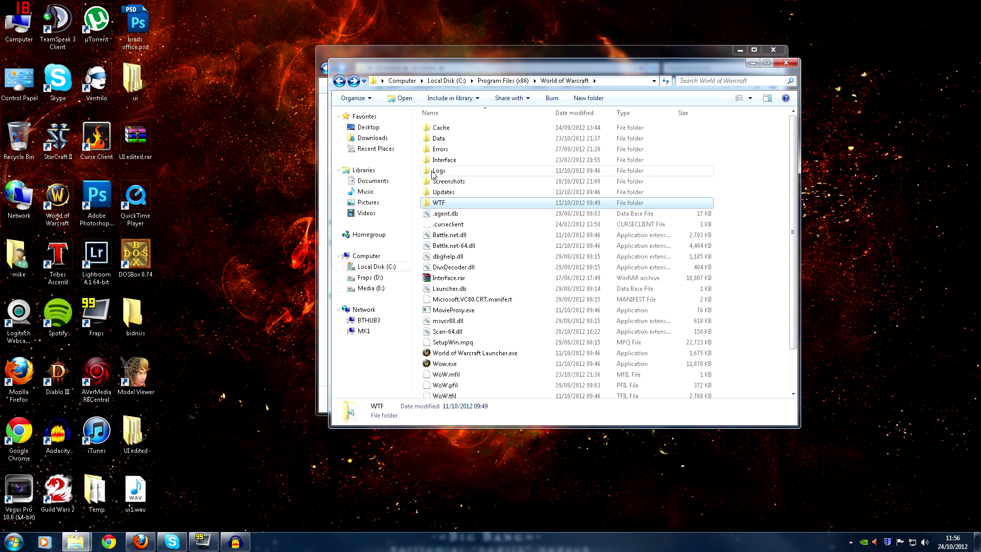
double_click(443, 160)
left_click(443, 131)
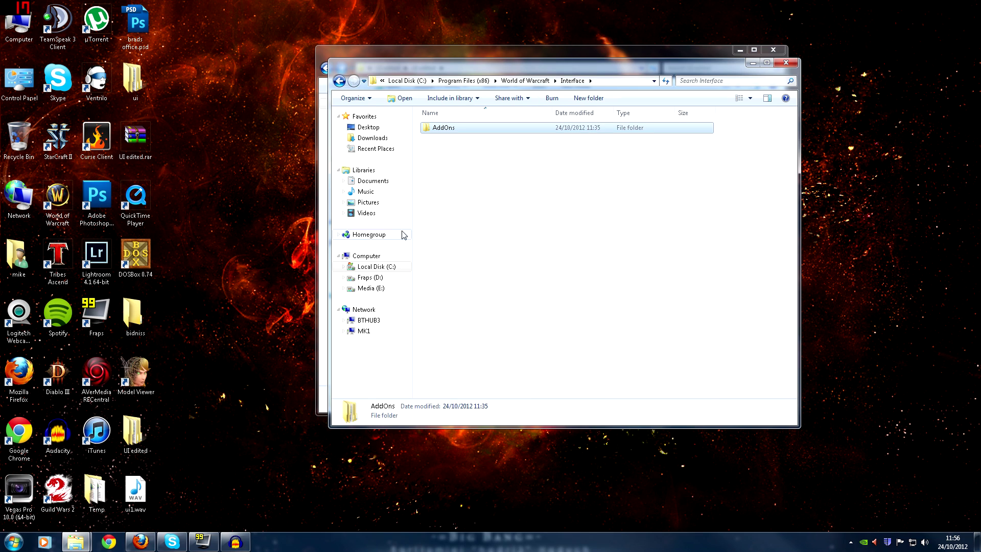
left_click(346, 82)
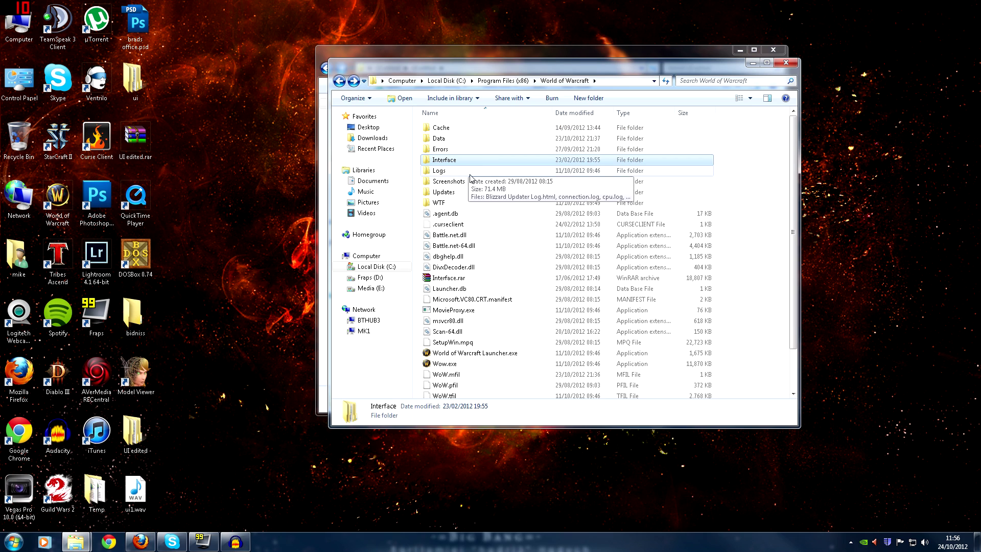
- Revisit the game's Interface folder and point out its AddOns, WTF and Interface folders
left_click(438, 203)
double_click(444, 160)
left_click(443, 126)
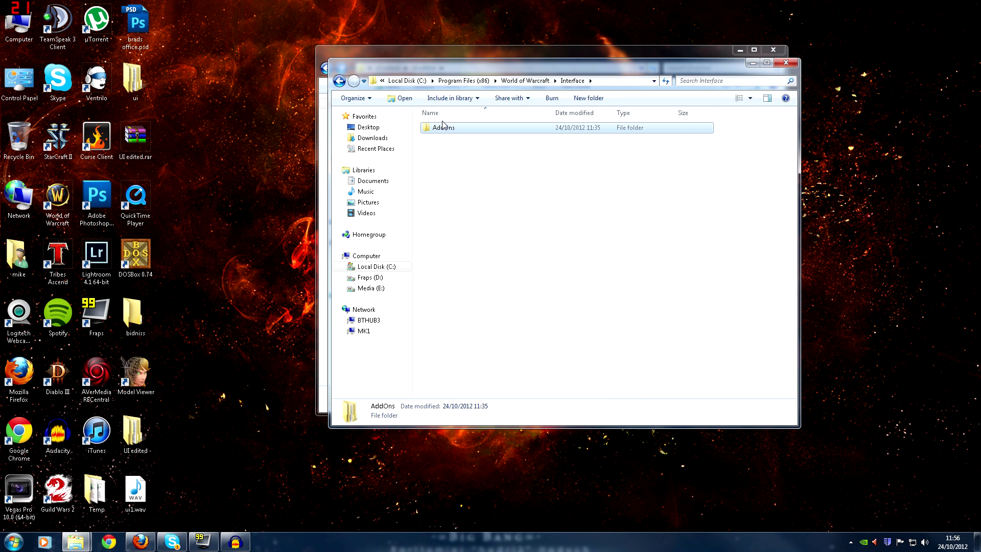
left_click(340, 81)
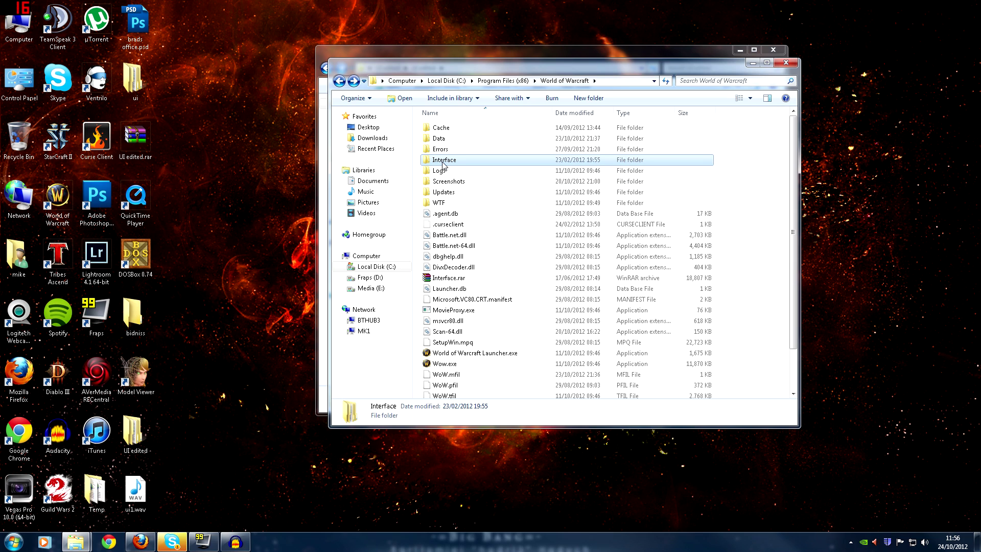
left_click(438, 203)
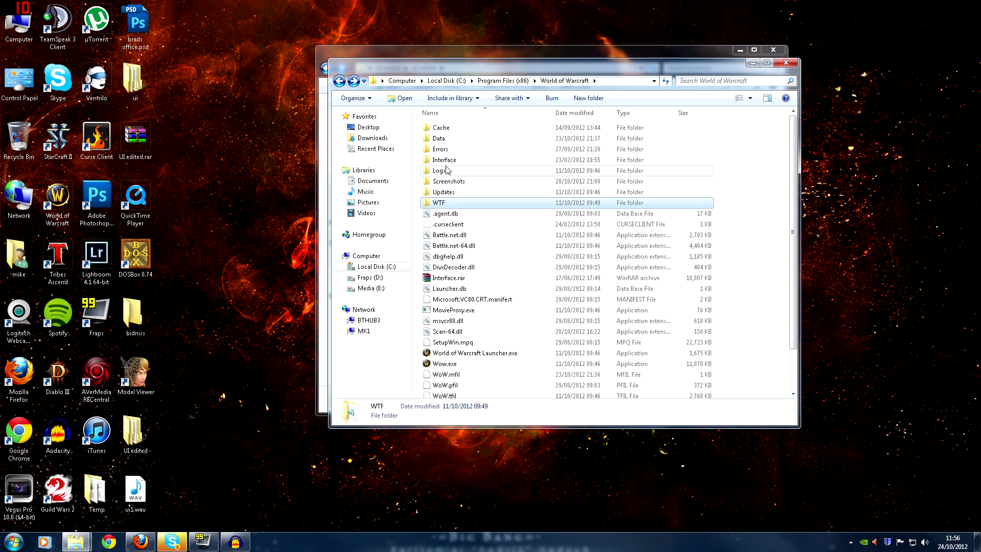
left_click(448, 161)
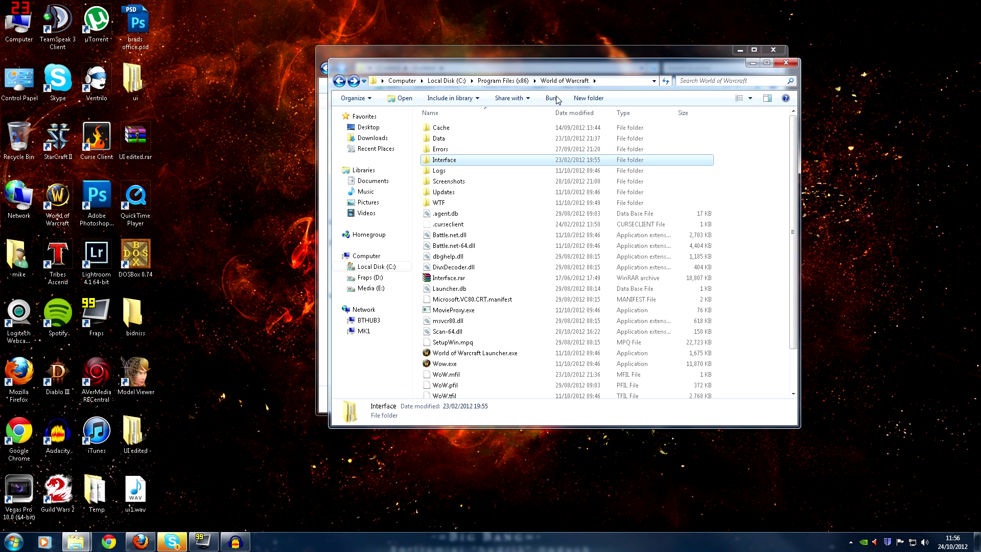
- Open the desktop UI edited folder's inner folder and arrange the windows side by side
left_click(175, 385)
double_click(134, 434)
double_click(438, 127)
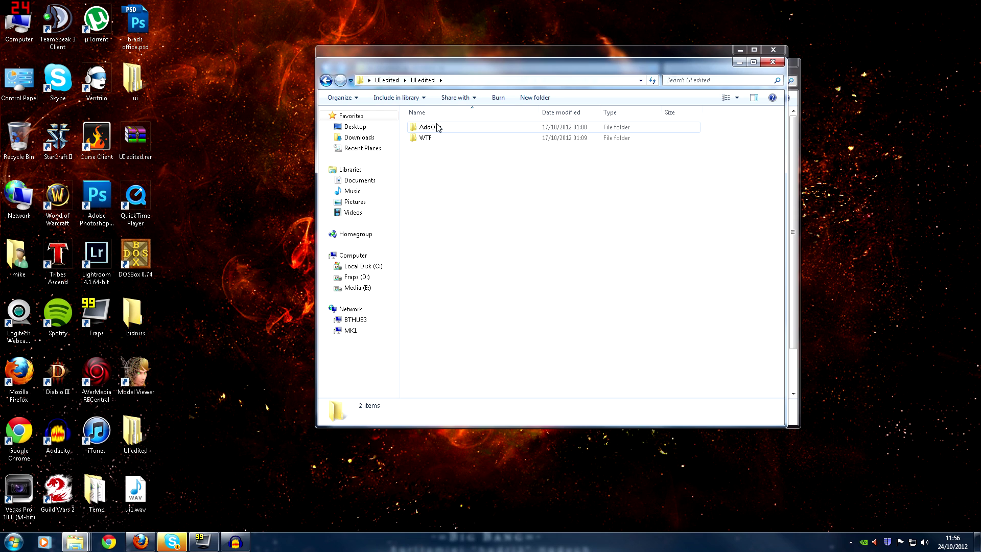
left_click_drag(458, 67, 119, 85)
mouse_move(442, 57)
left_mouse_down()
mouse_move(626, 68)
mouse_move(364, 68)
left_mouse_up()
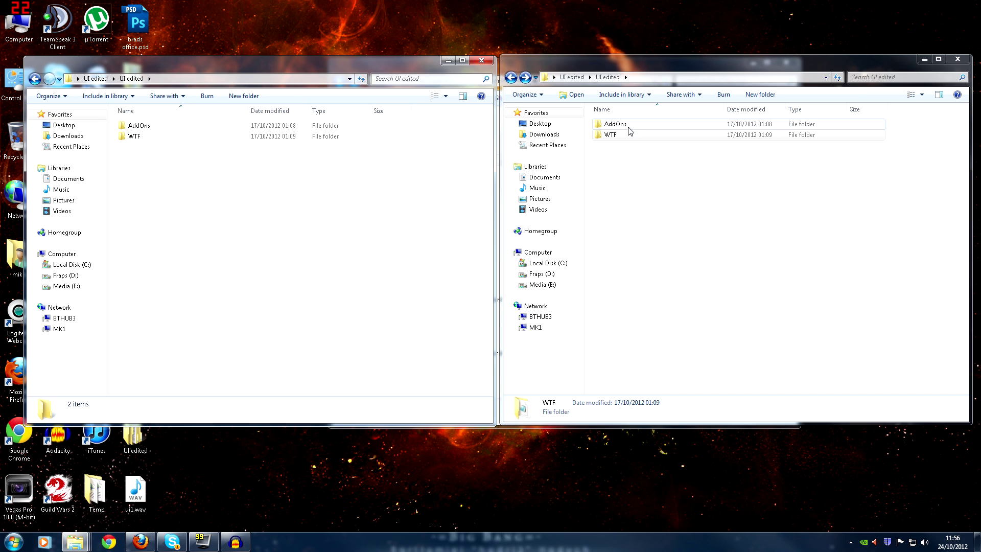
- Close the duplicate UI edited window and place the World of Warcraft window on the right half
left_click(512, 78)
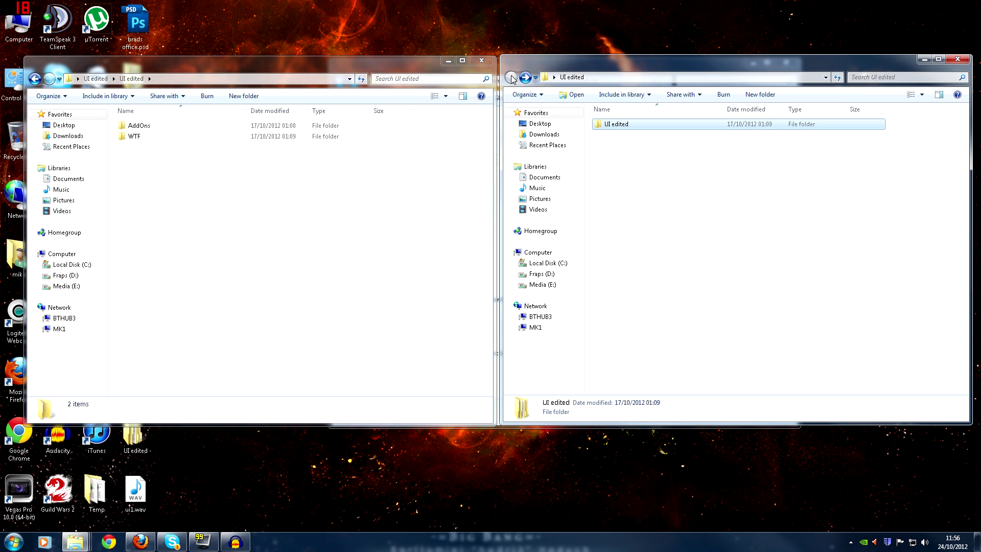
left_click(958, 60)
left_click_drag(582, 91, 751, 77)
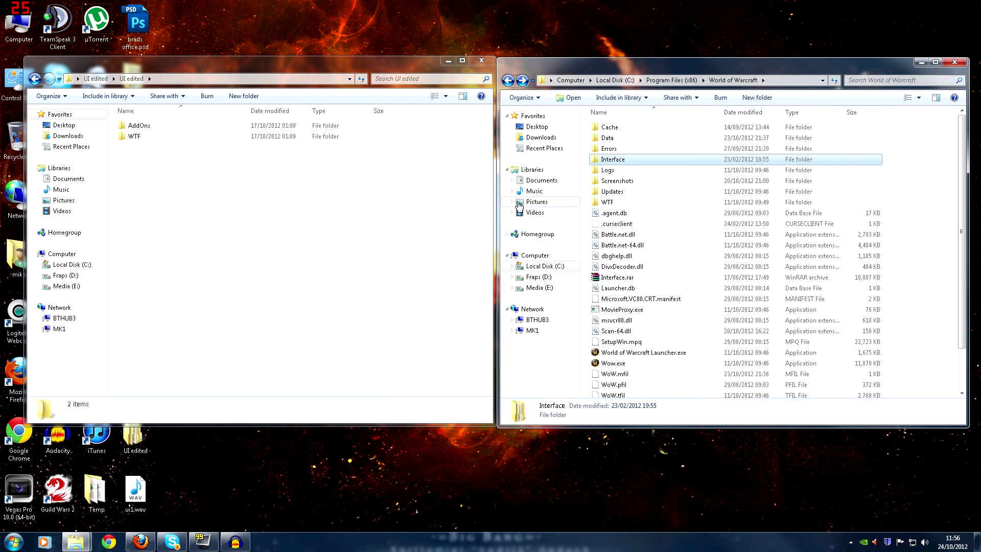
- Copy the UI edited AddOns folder into the game's Interface folder, dismissing the replace prompt
double_click(625, 160)
left_click(613, 128)
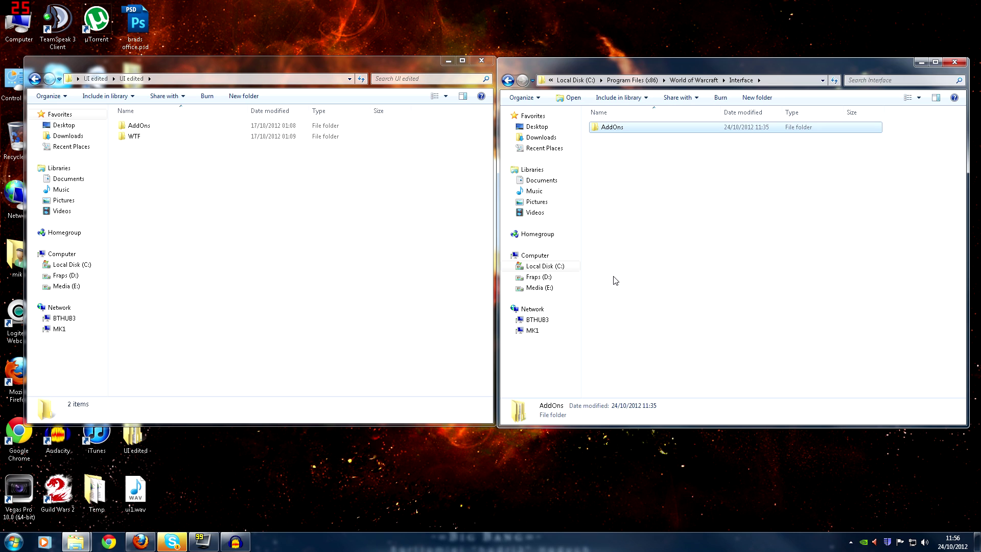
left_click(146, 126)
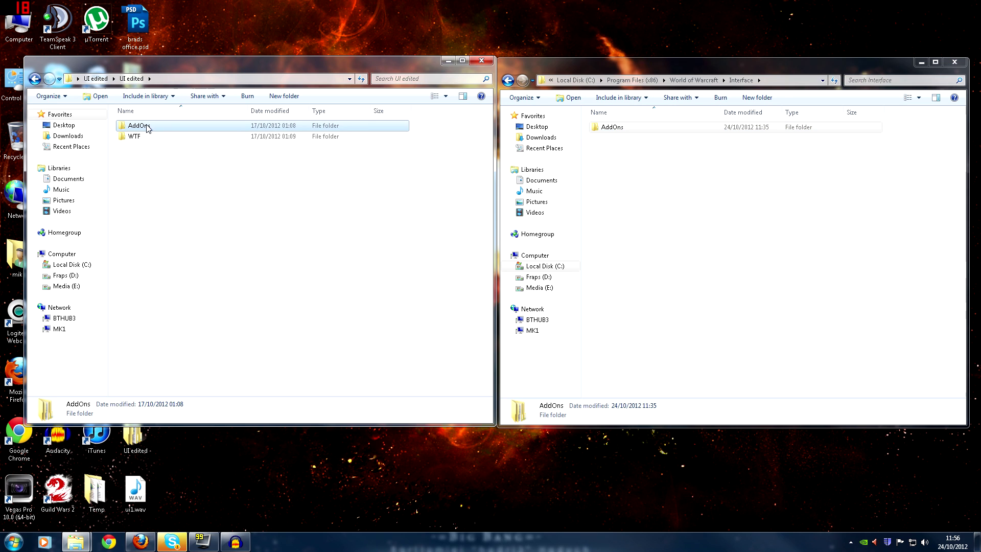
left_click_drag(145, 129, 641, 261)
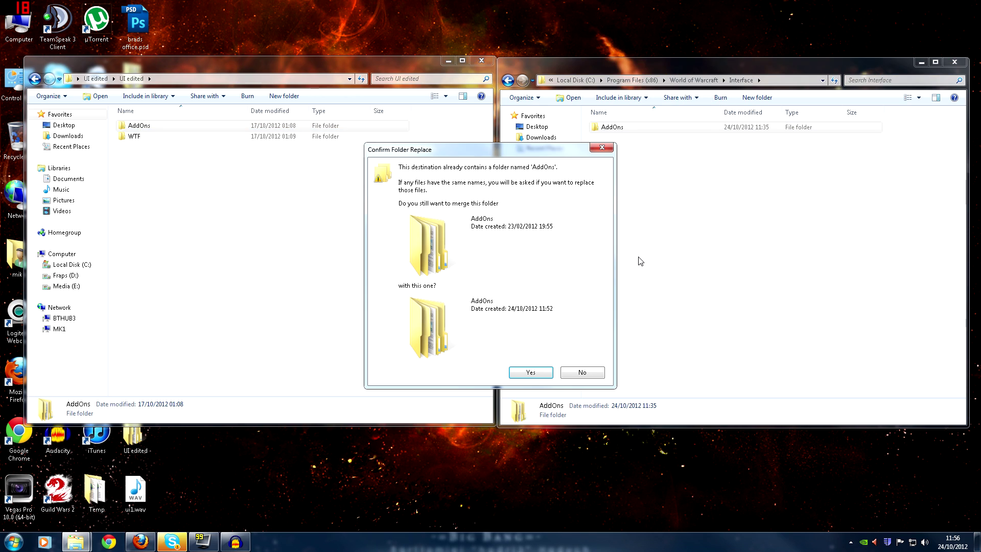
left_click(608, 149)
left_click(508, 80)
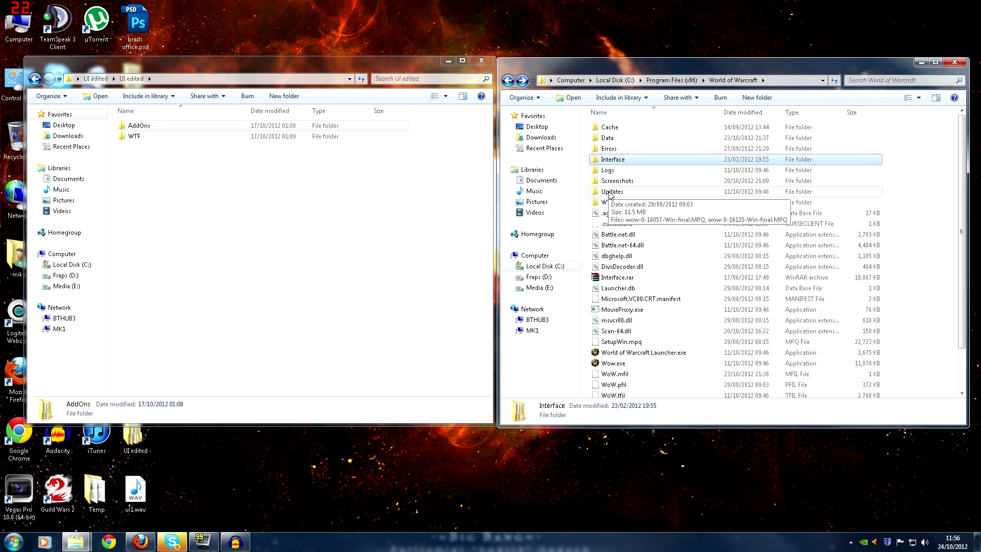
- Show how WTF maps to the game folder, then open UI edited\WTF\Account
left_click_drag(138, 135, 166, 138)
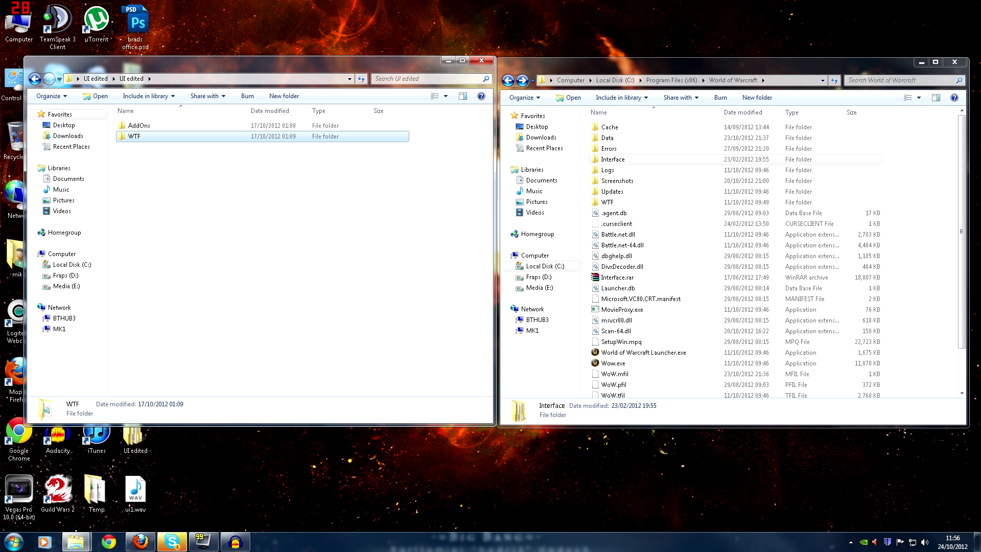
left_click(608, 205)
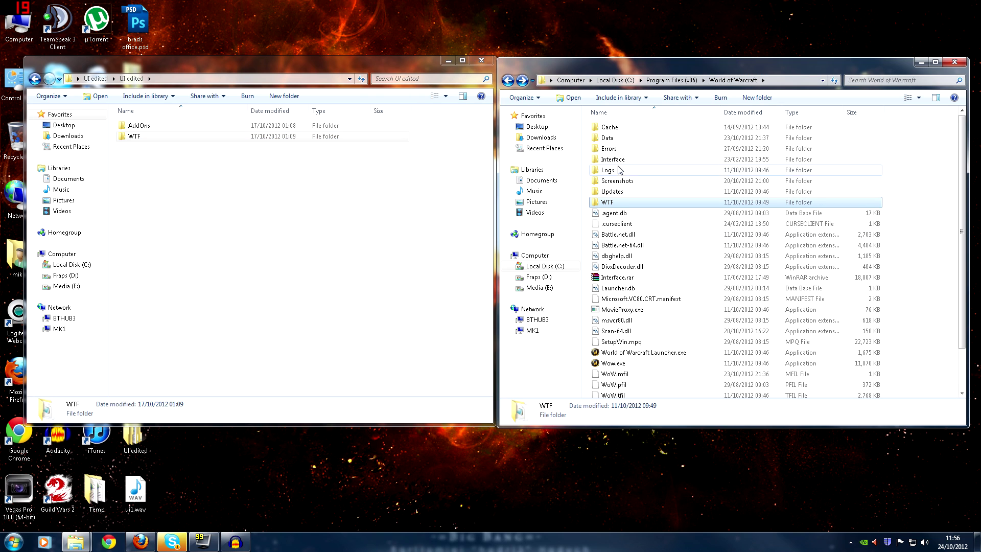
left_click(616, 160)
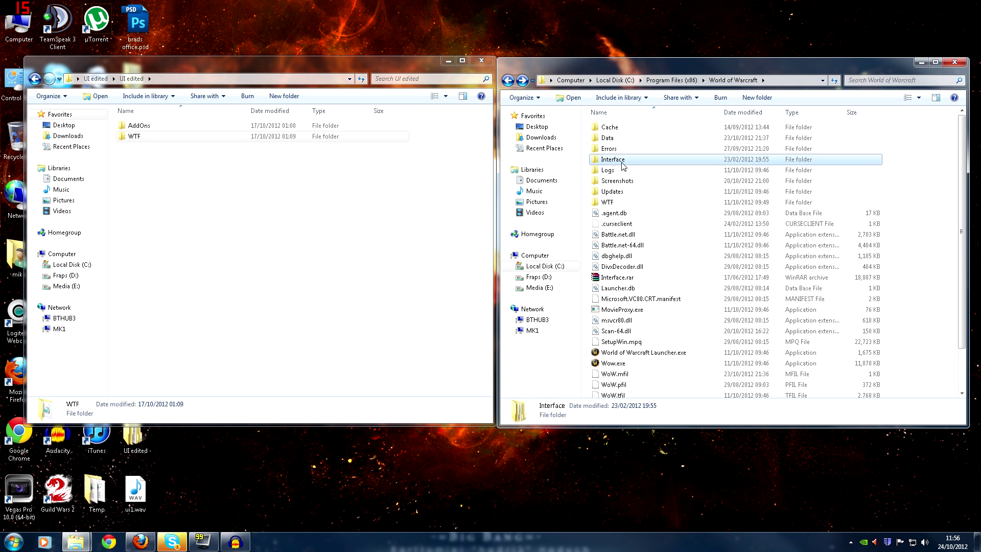
left_click(174, 187)
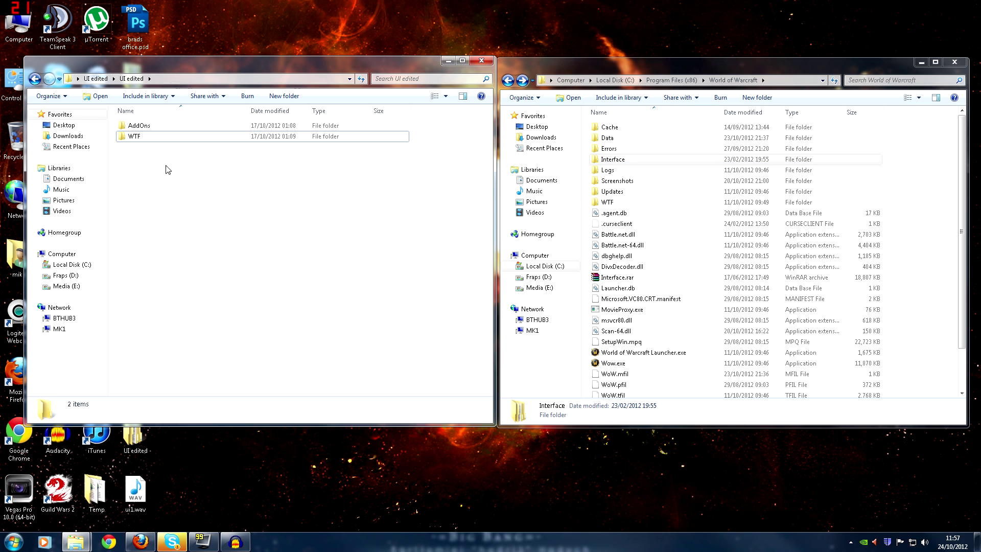
double_click(153, 136)
double_click(180, 129)
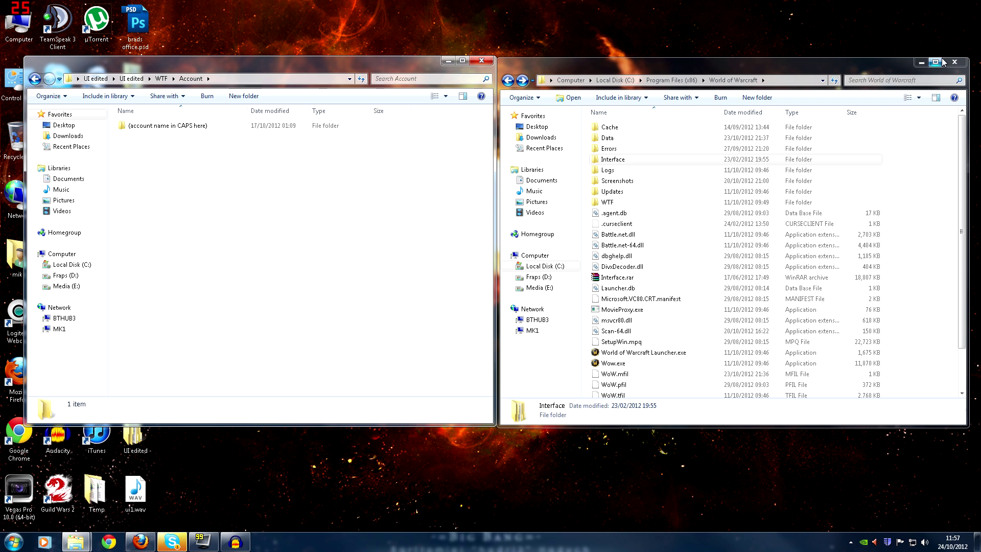
- Minimize the game folder window, maximize UI edited and open the account-name placeholder folder
left_click(925, 63)
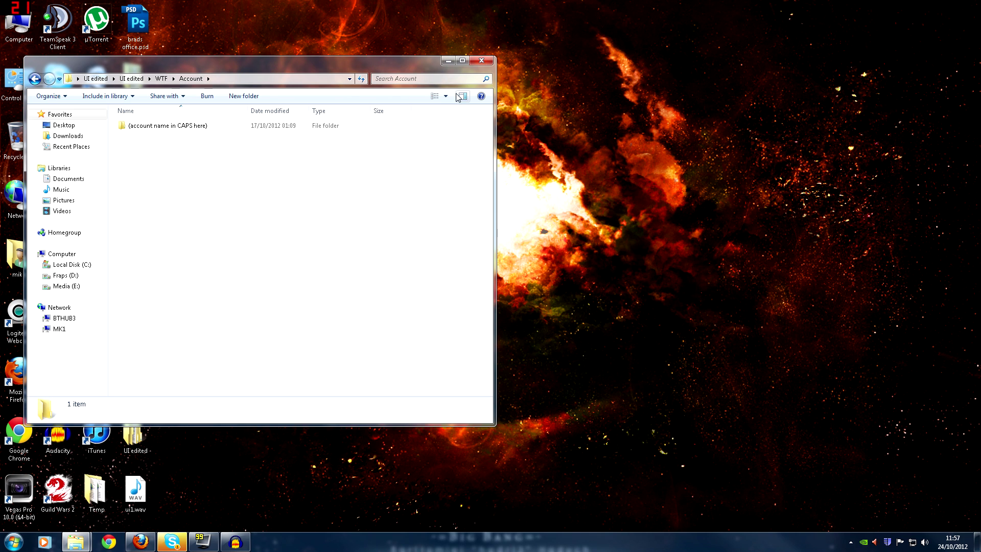
left_click(463, 61)
left_click(160, 69)
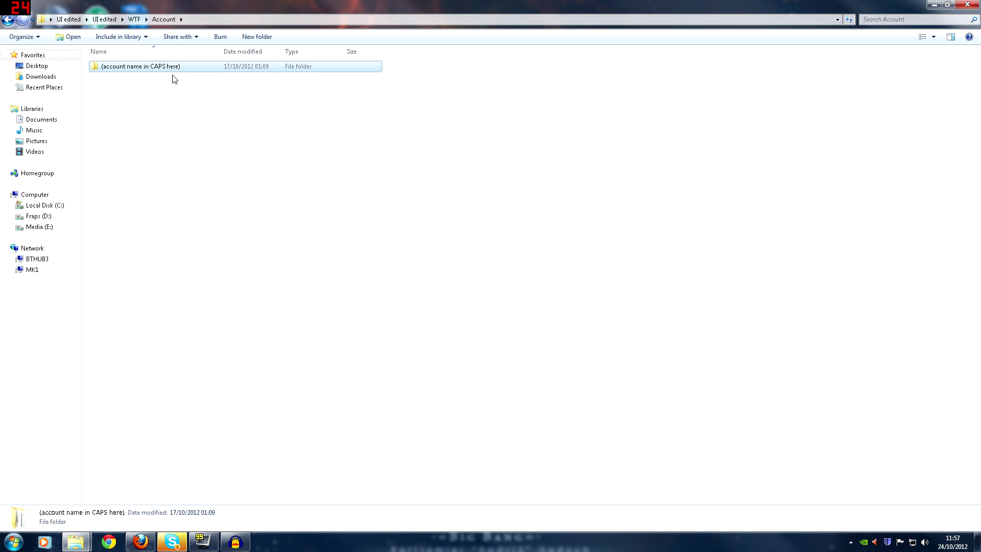
double_click(137, 73)
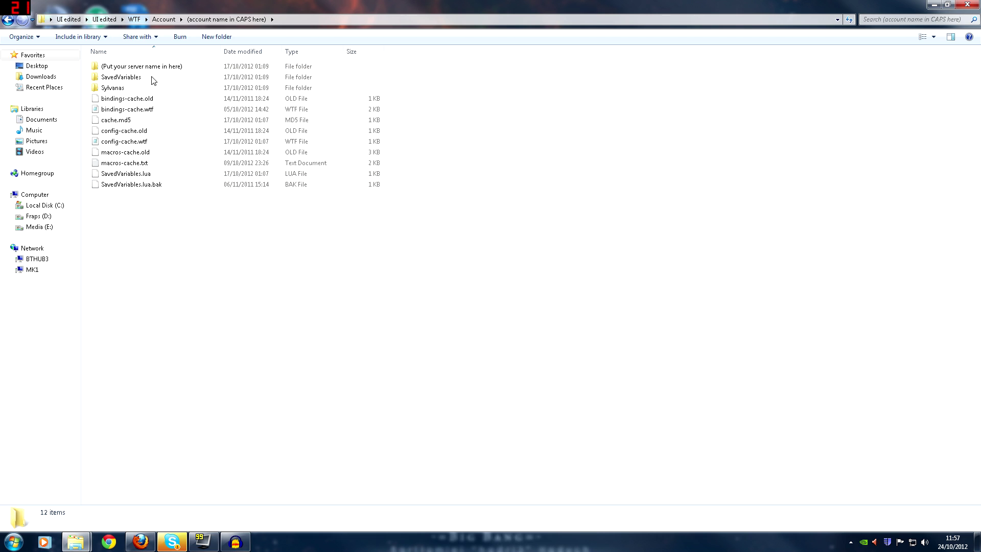
- Open the server-name and character folders, then go back up to the Account folder
left_click(148, 71)
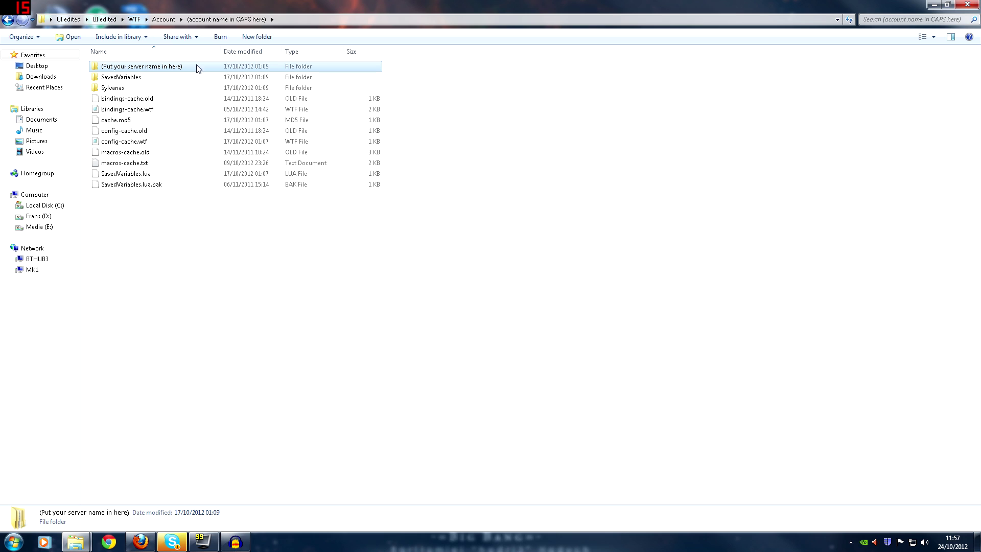
double_click(174, 72)
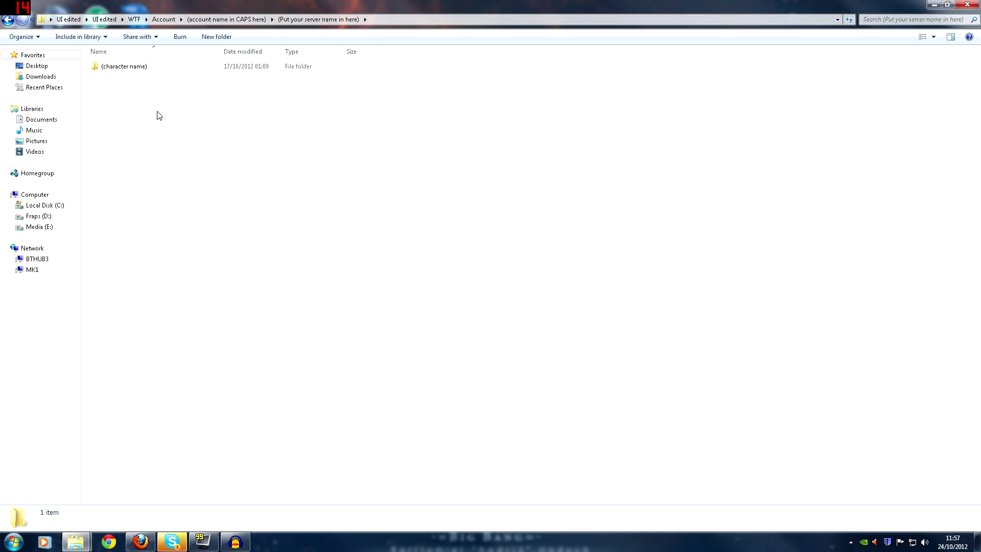
double_click(159, 69)
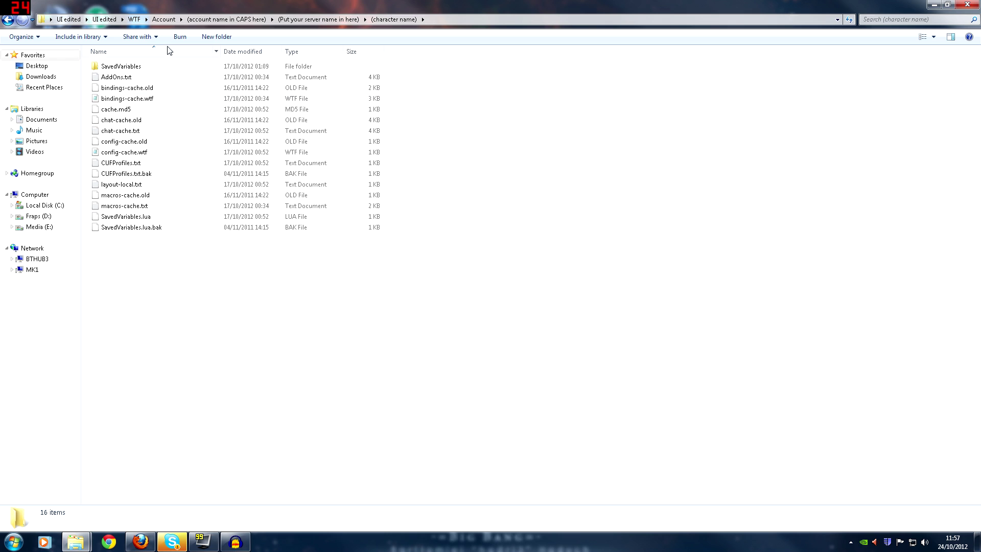
left_click(4, 19)
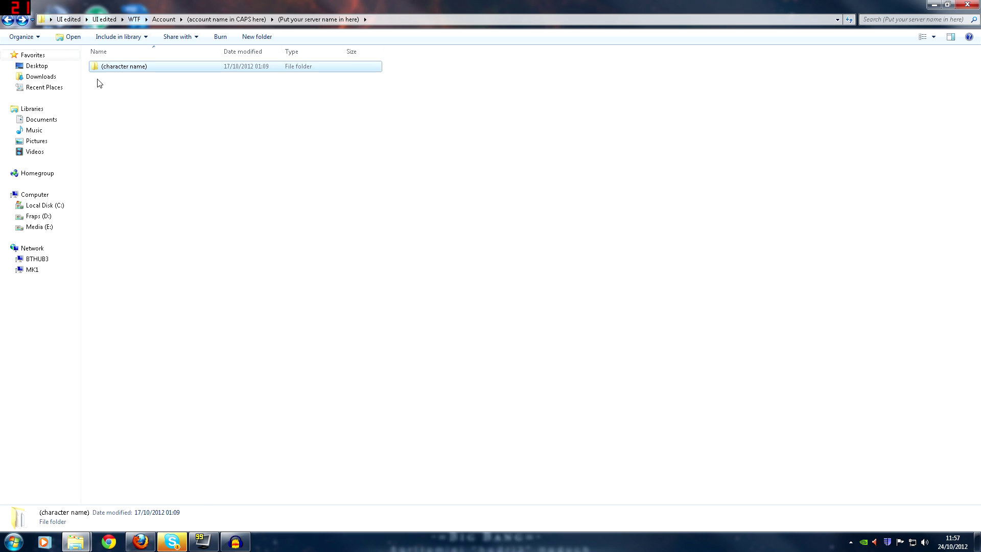
left_click(7, 19)
left_click(7, 19)
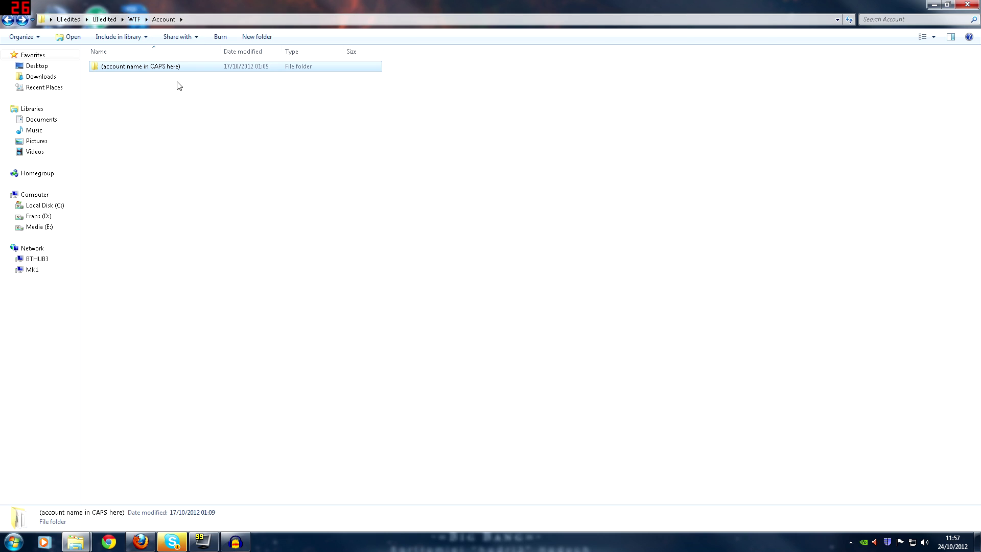
- Walk again through the account, server and character folders, then back to the account folder
double_click(132, 67)
double_click(133, 68)
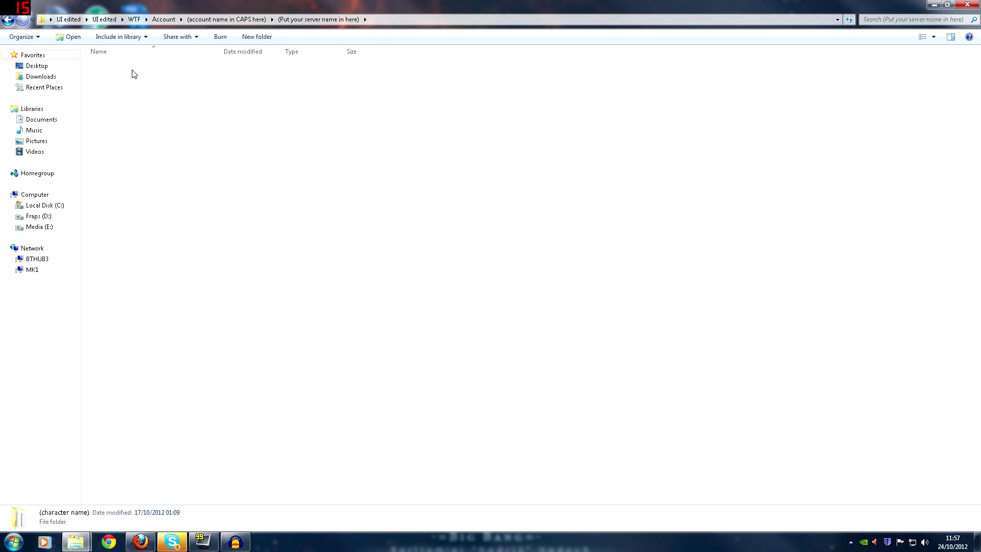
double_click(131, 68)
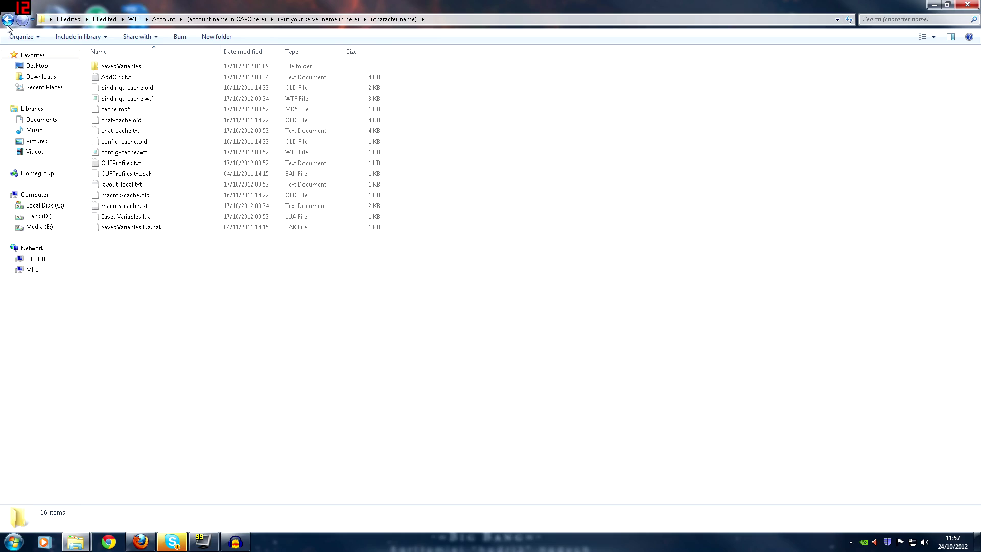
left_click(8, 22)
left_click(7, 23)
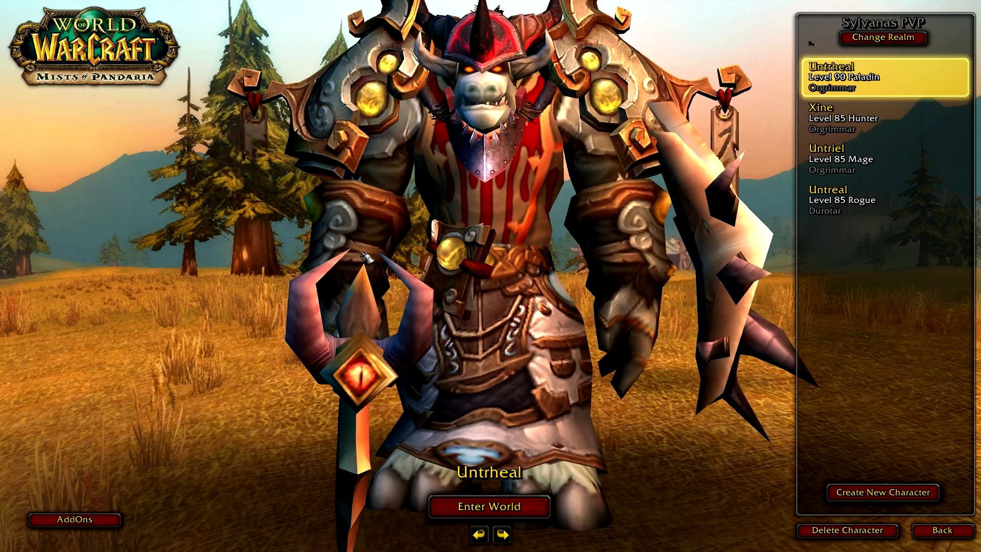
- Review the AddOns list on character select, accept it and enter the world as the paladin
left_click(75, 519)
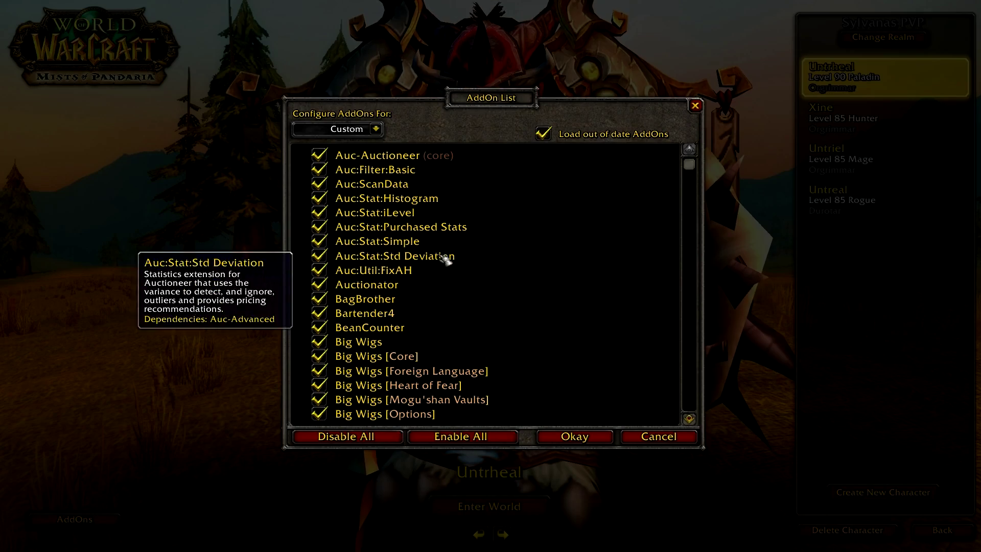
left_click_drag(689, 164, 705, 302)
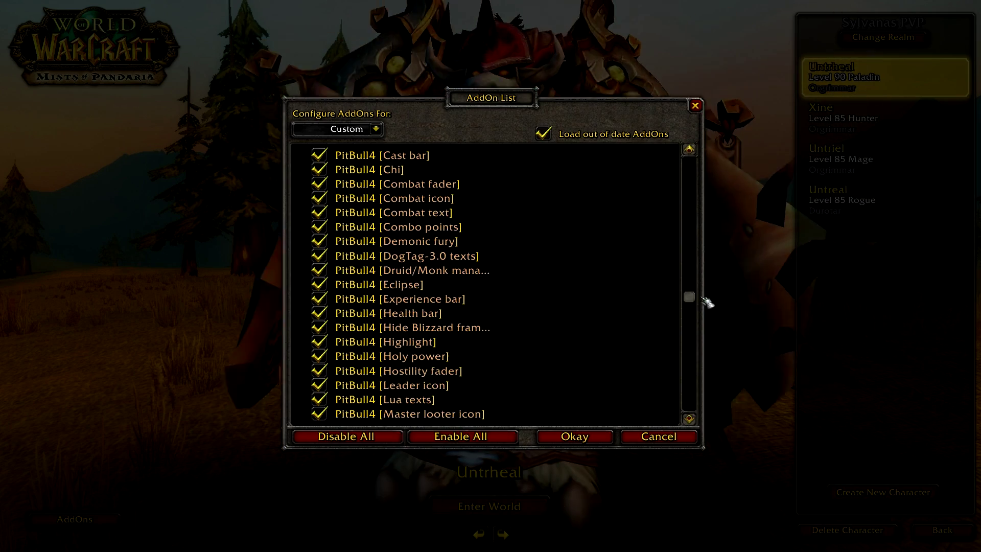
left_click(577, 438)
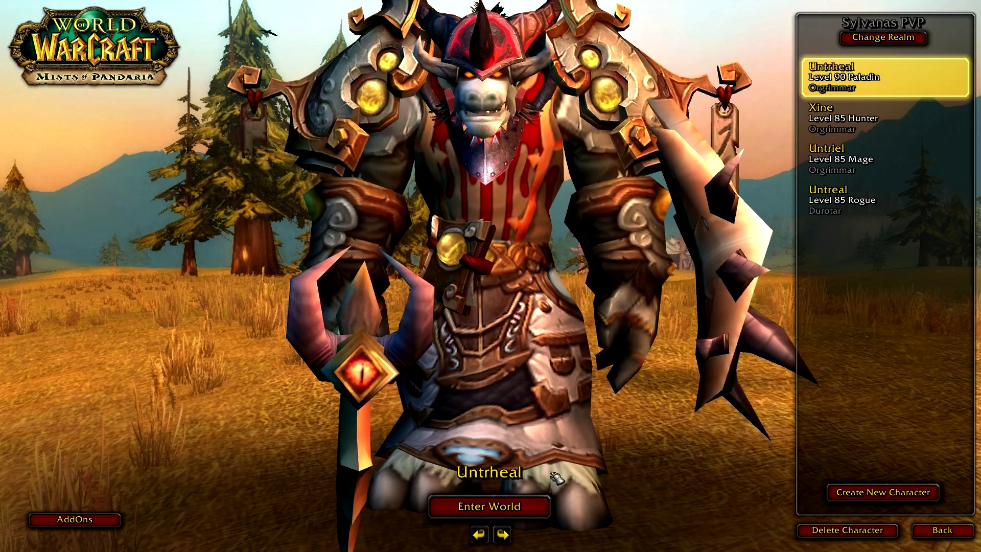
left_click(505, 509)
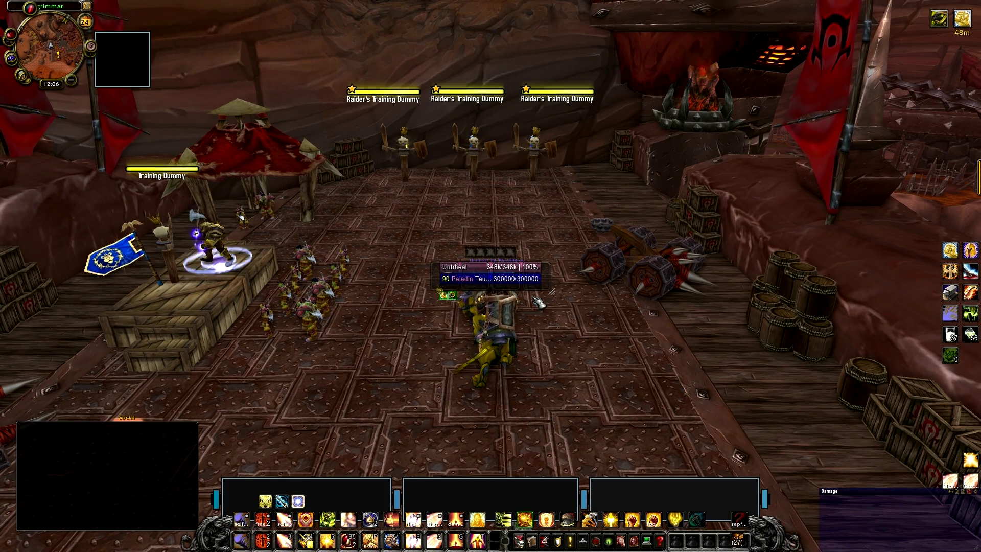
- Open PitBull with /pit, load the CaithUI profile from Existing Profiles, and close the options
key("r")
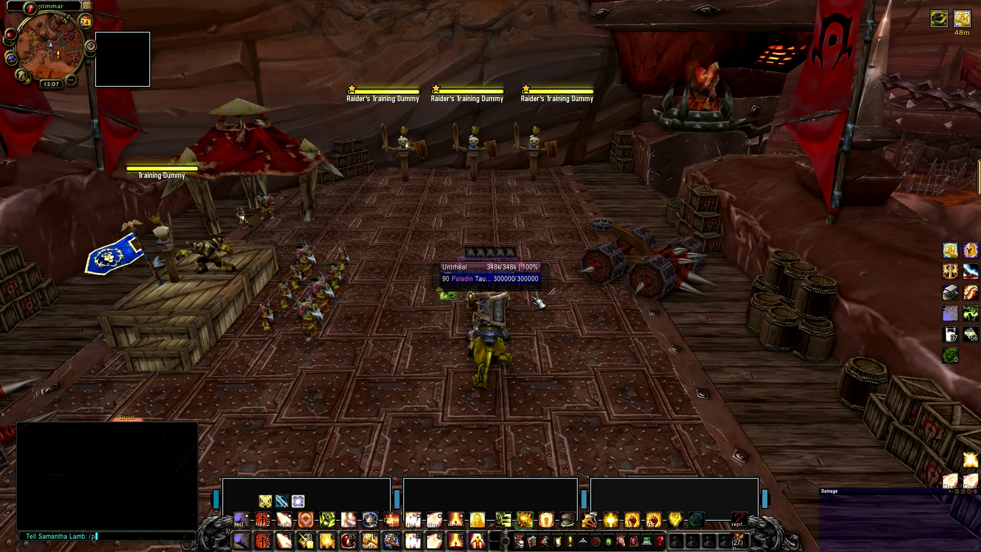
type("/pit")
key("Return")
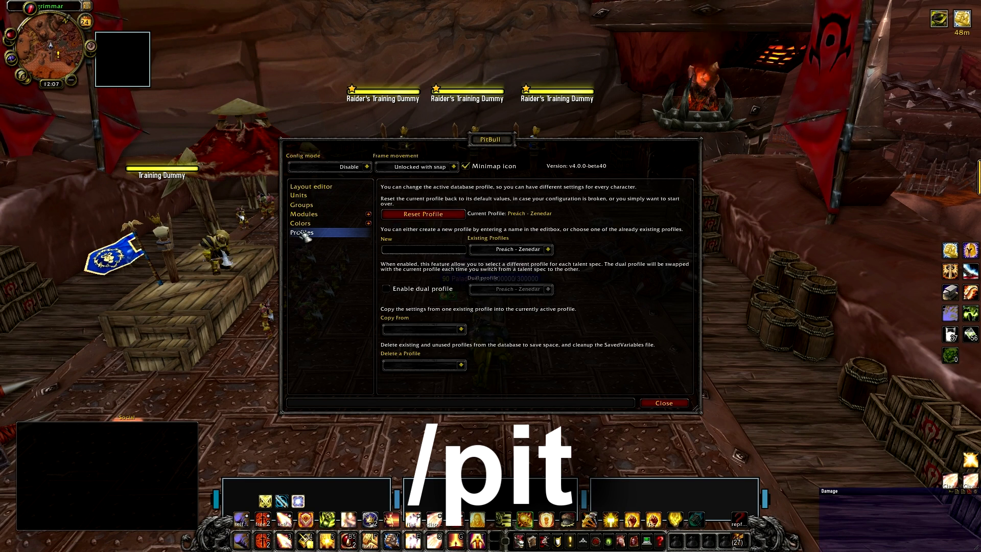
left_click(548, 250)
left_click(510, 269)
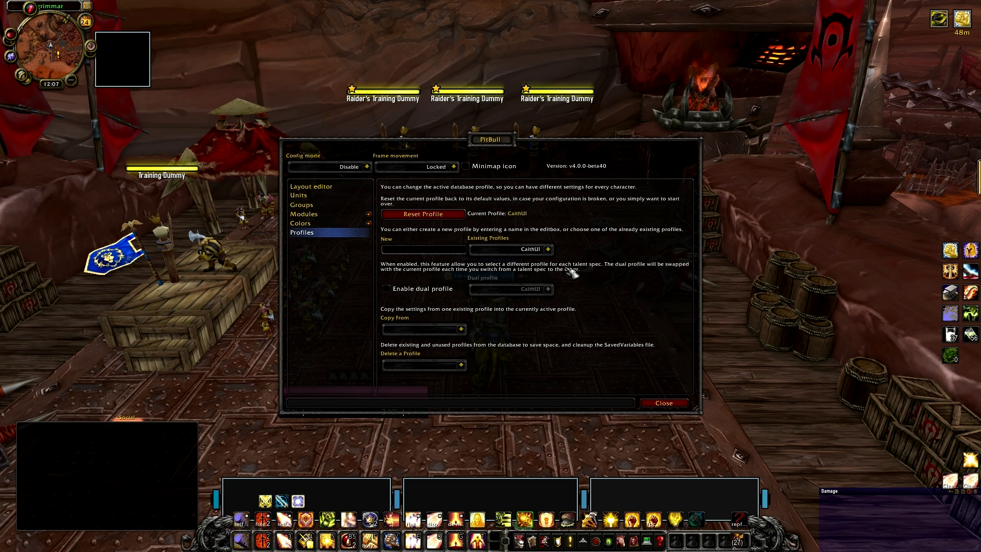
left_click(665, 403)
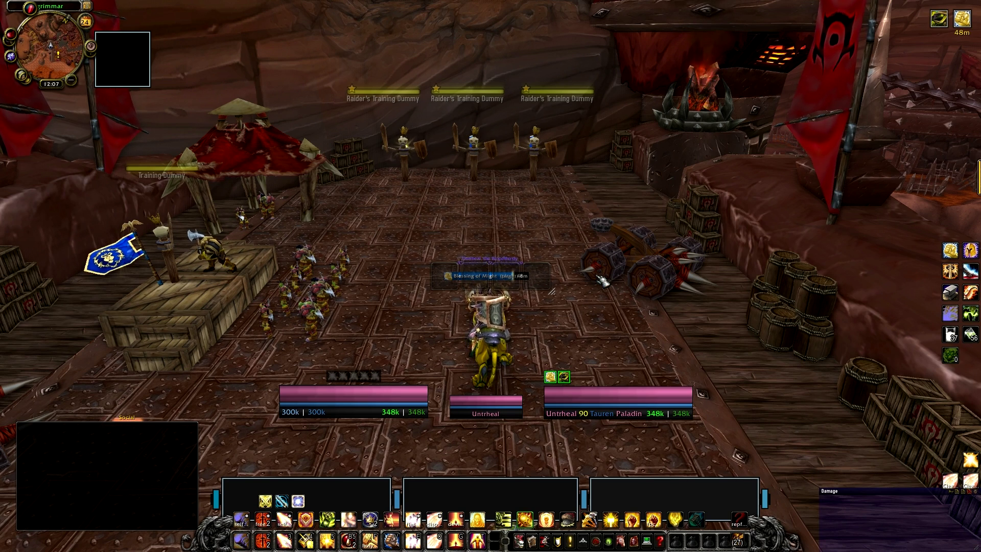
- Open Bartender4 with /bar, select the Preach - Zenedar existing profile, and close the options
key("Return")
type("/bar")
key("Return")
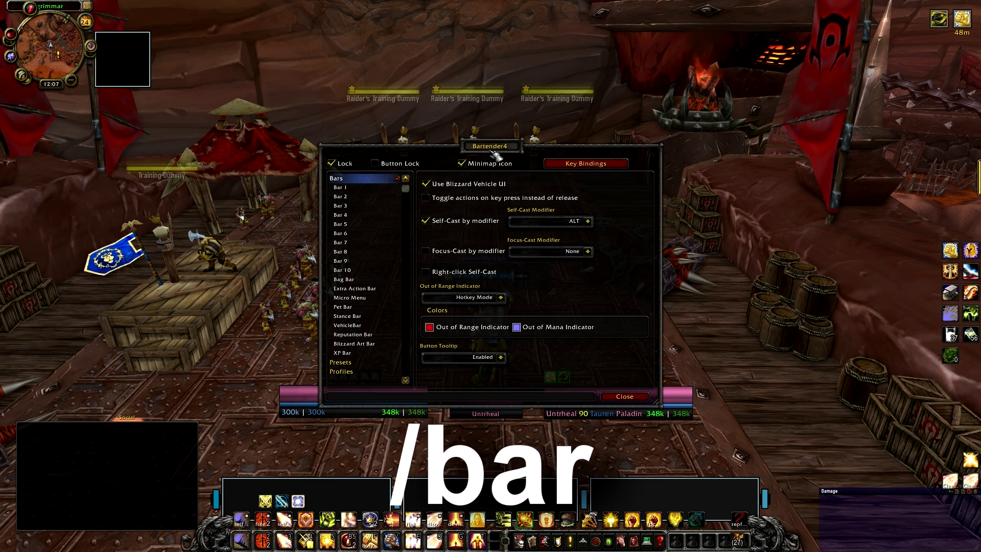
left_click(349, 376)
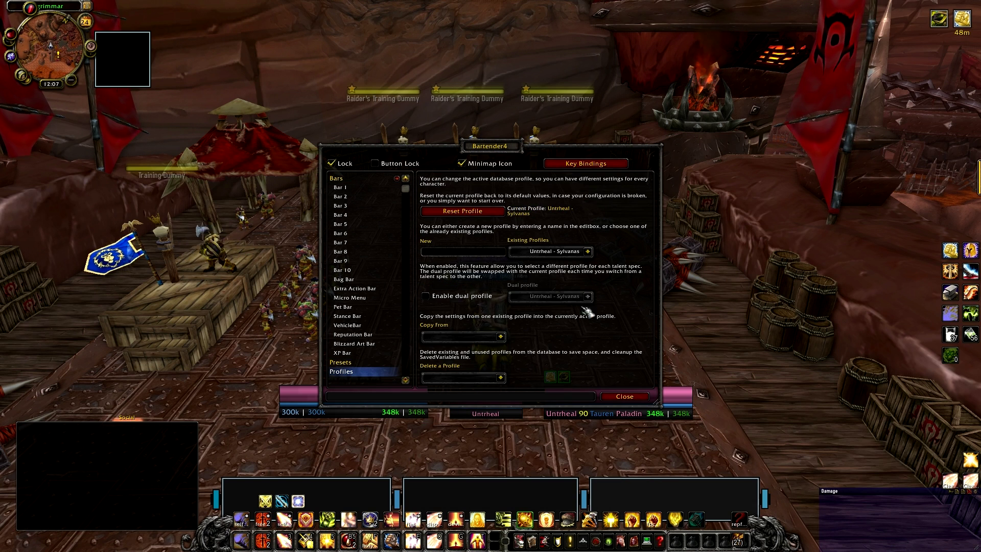
left_click(587, 251)
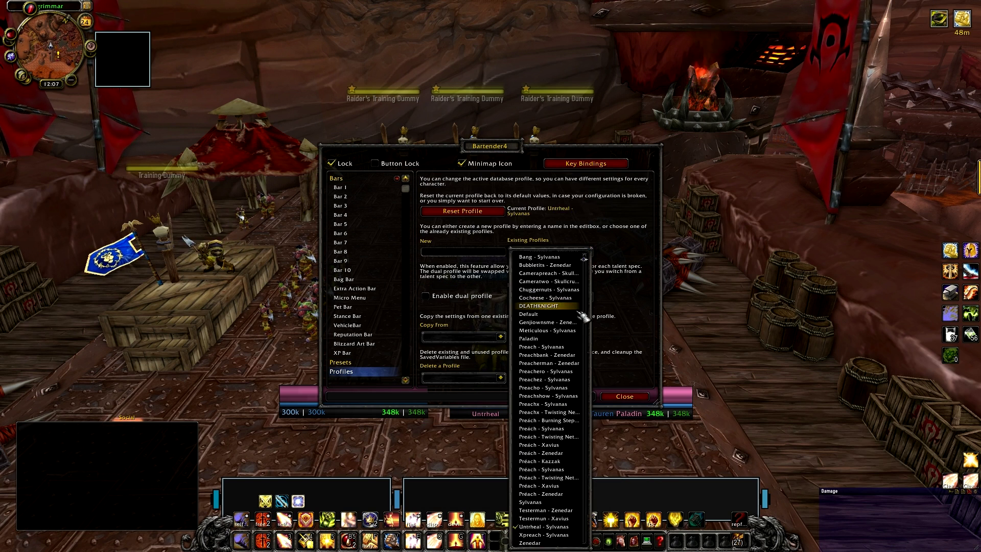
scroll(572, 370, "down", 1)
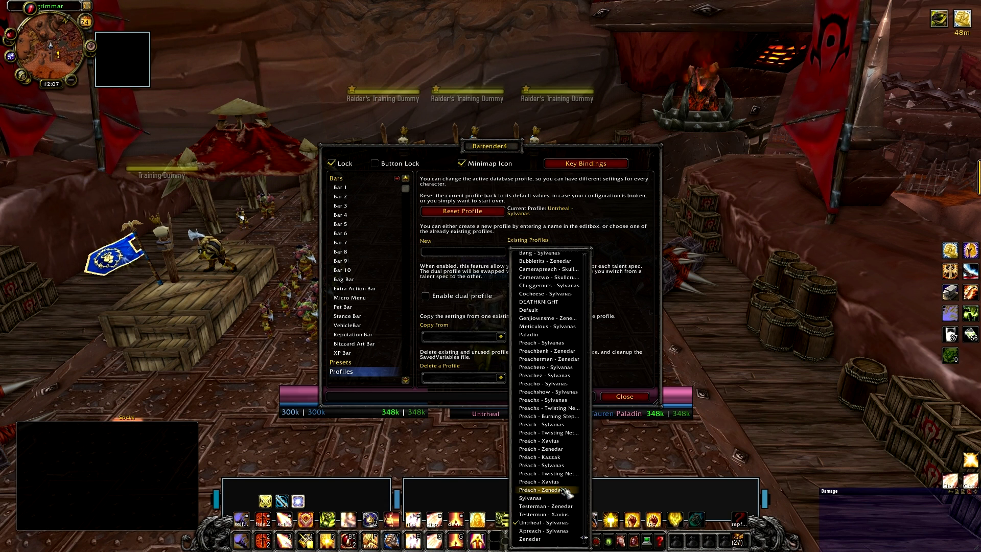
left_click(537, 490)
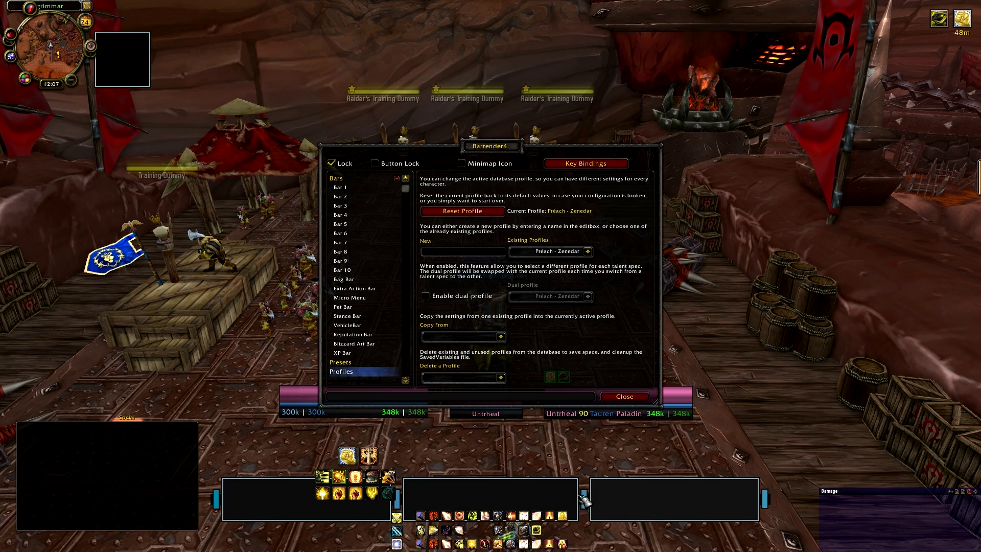
left_click(625, 396)
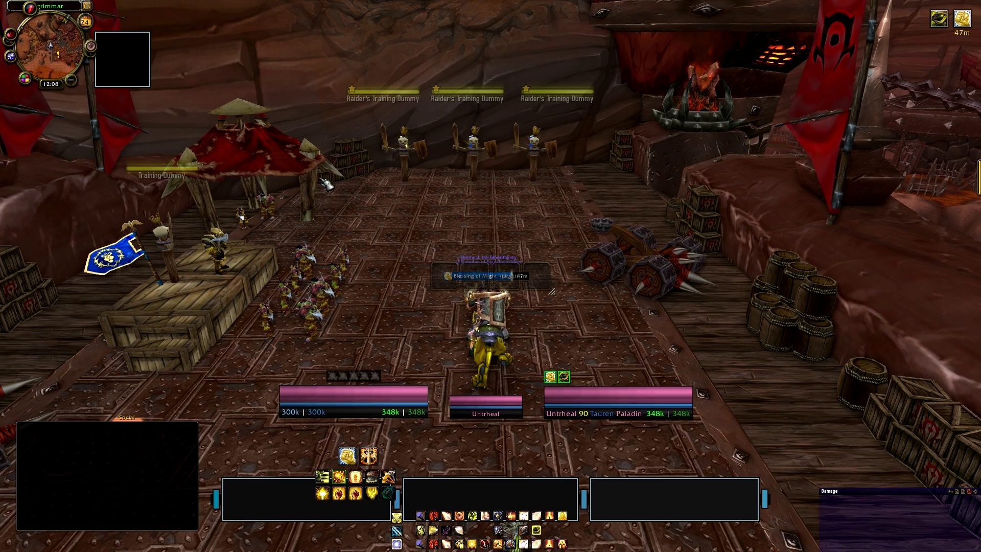
type("/kgpanels config")
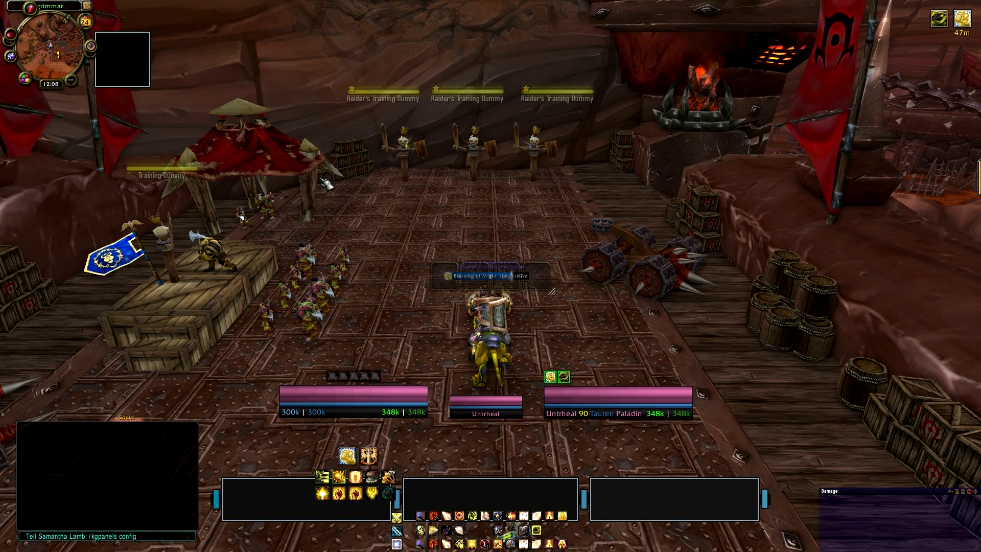
- Choose Caith UI from kgPanels' existing profiles and close its settings
key("Return")
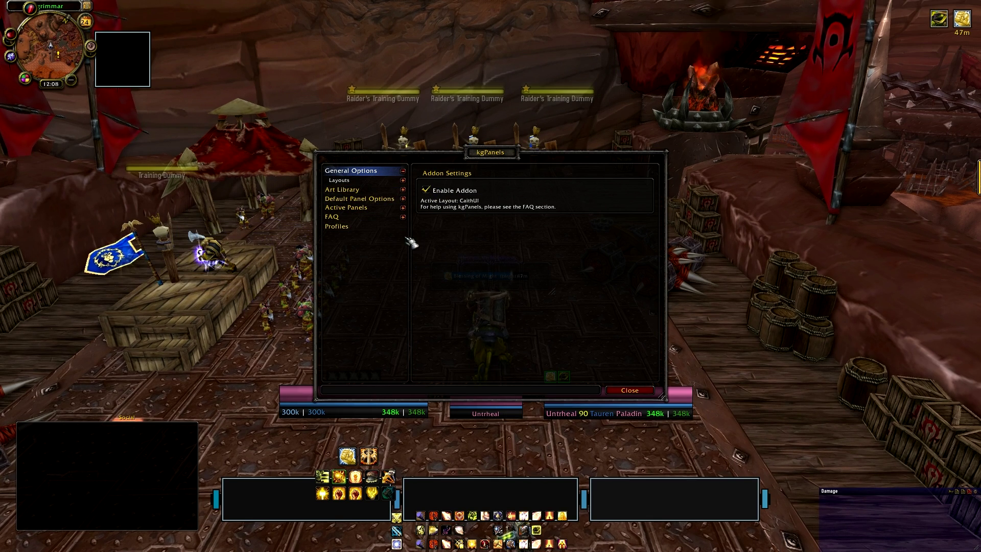
left_click(367, 227)
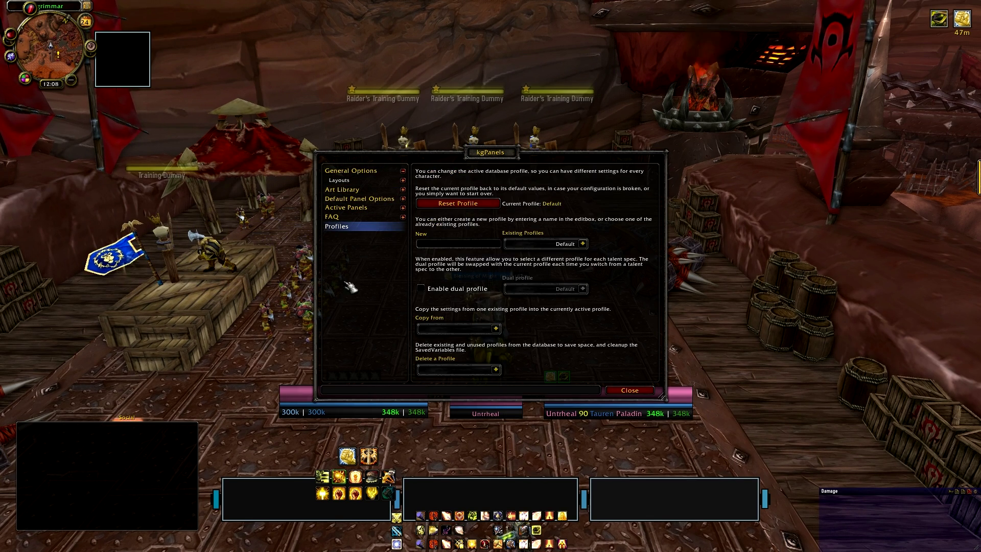
left_click(583, 244)
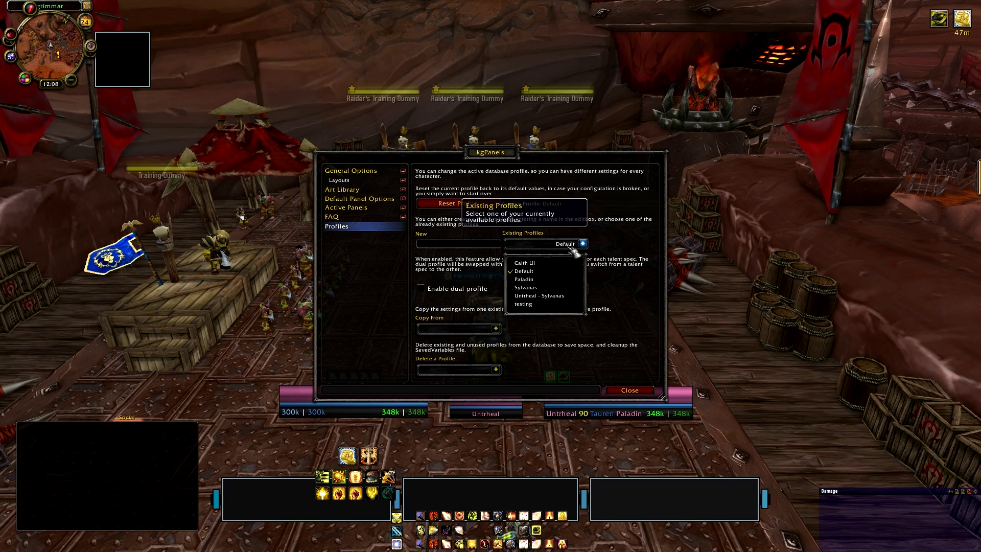
left_click(537, 267)
left_click(629, 392)
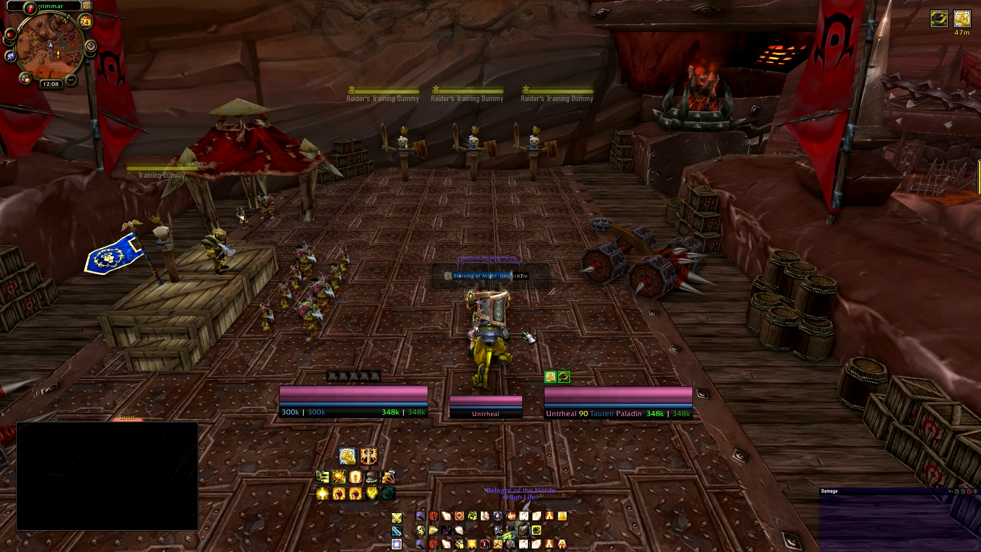
- Apply the Caith UI profile to the minimap addon from its right-click menu
right_click(46, 59)
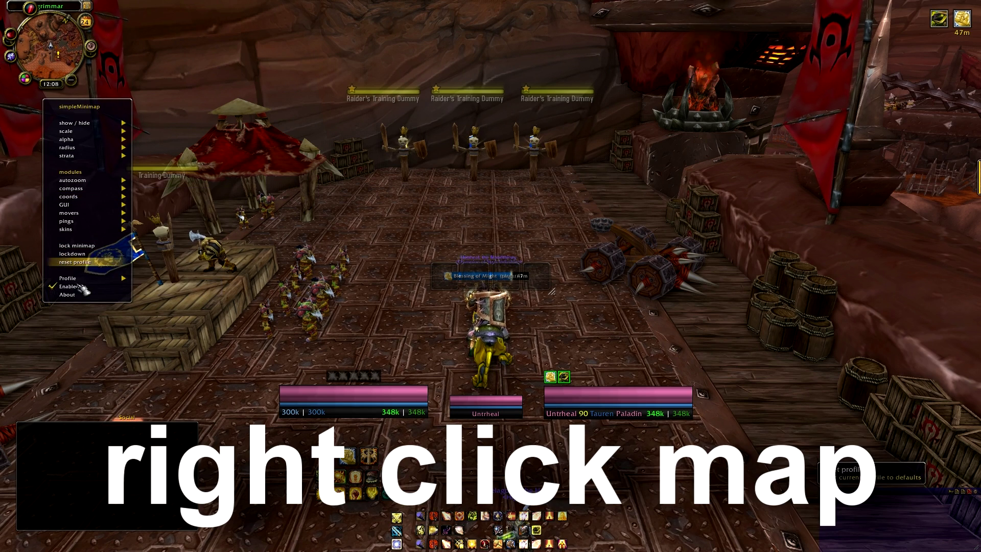
mouse_move(85, 280)
mouse_move(164, 279)
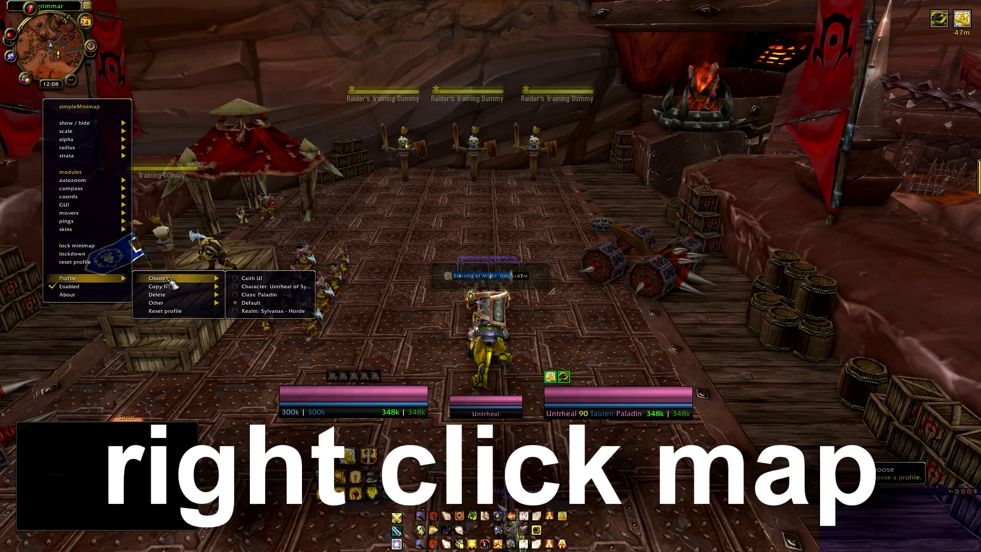
left_click(245, 279)
key("Escape")
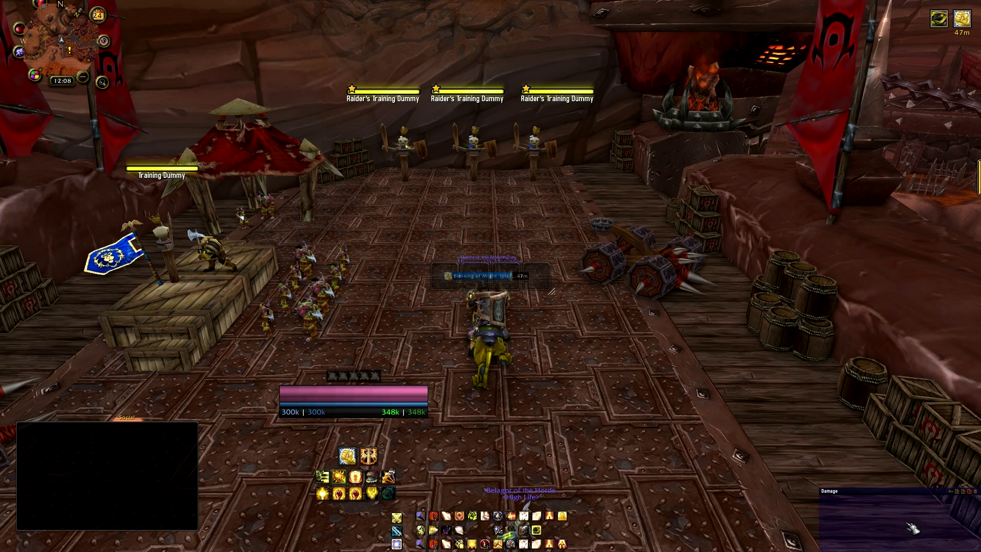
- Unlock the chat window and nudge it slightly down and to the left
right_click(36, 417)
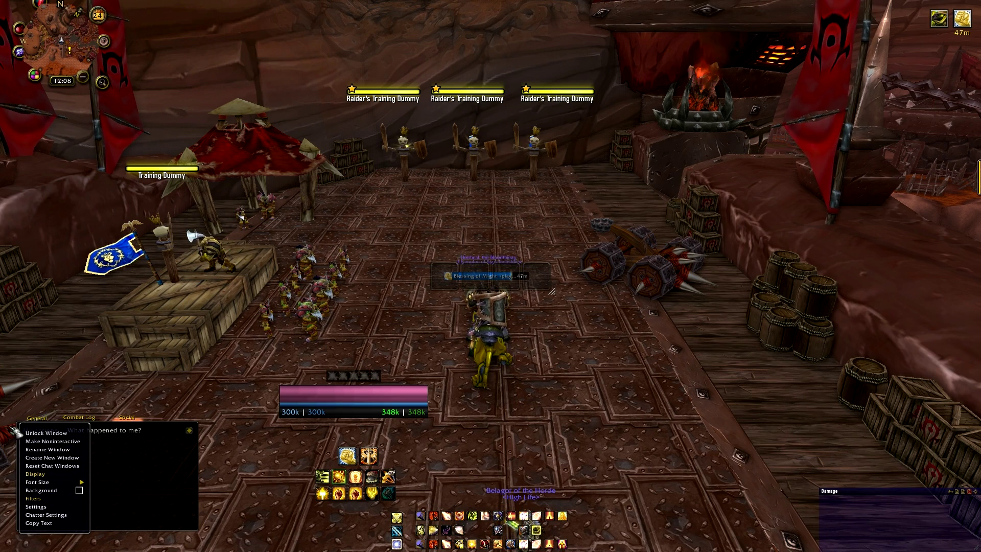
left_click(40, 435)
left_click_drag(29, 437, 16, 444)
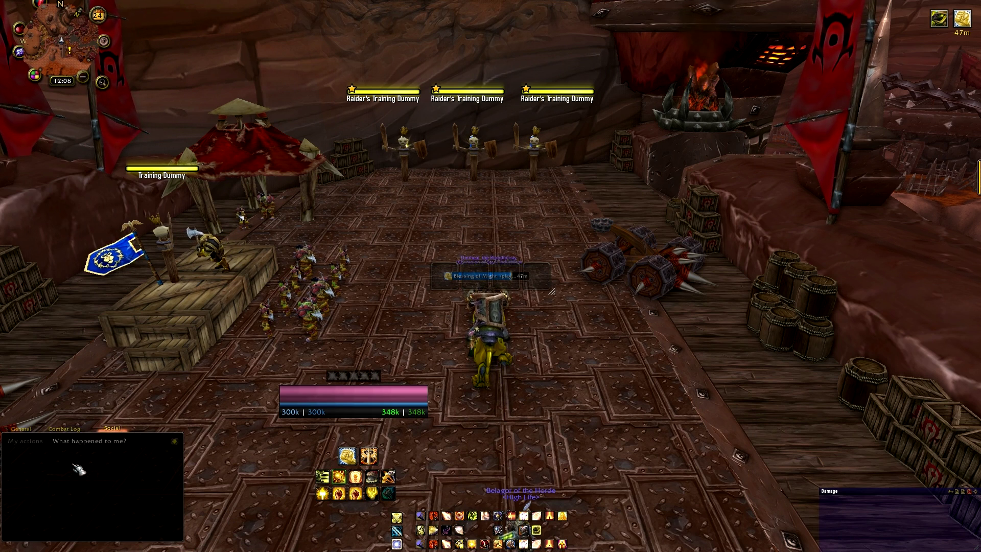
key("r")
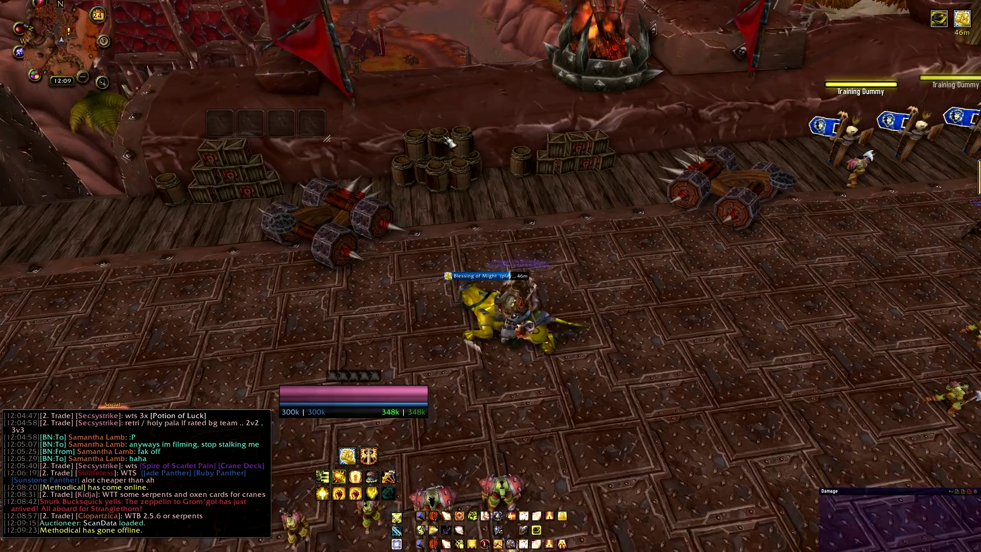
- Drag the TellMeWhen icon row up near the top edge, toggling the lock with /tmw
left_click_drag(450, 142, 490, 149)
left_click_drag(323, 135, 330, 23)
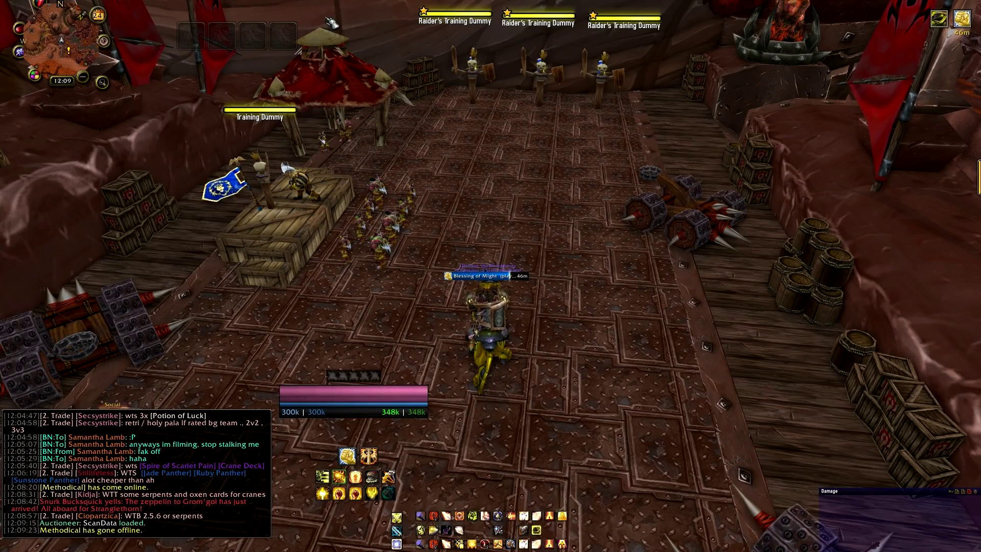
type("r/tmw")
key("Return")
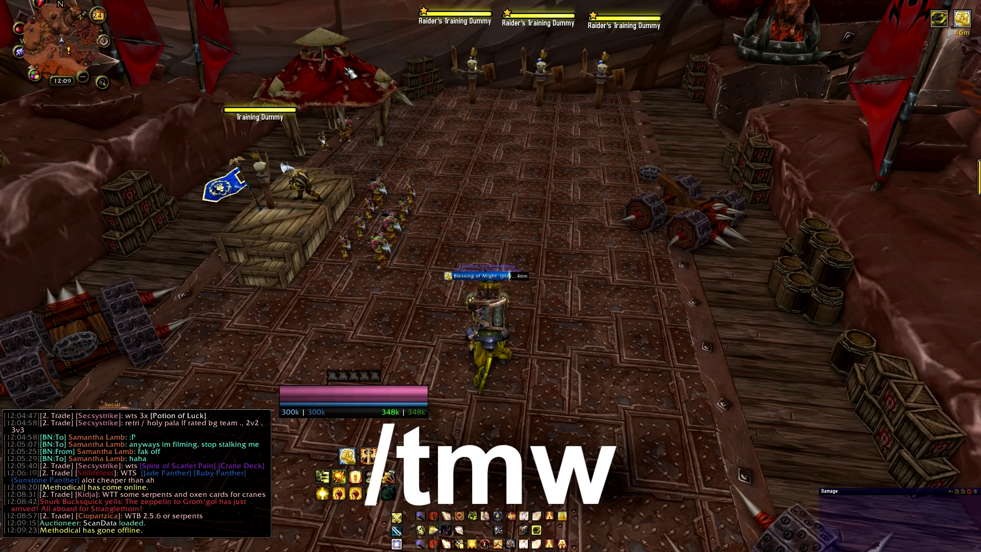
type("/tmw")
key("Return")
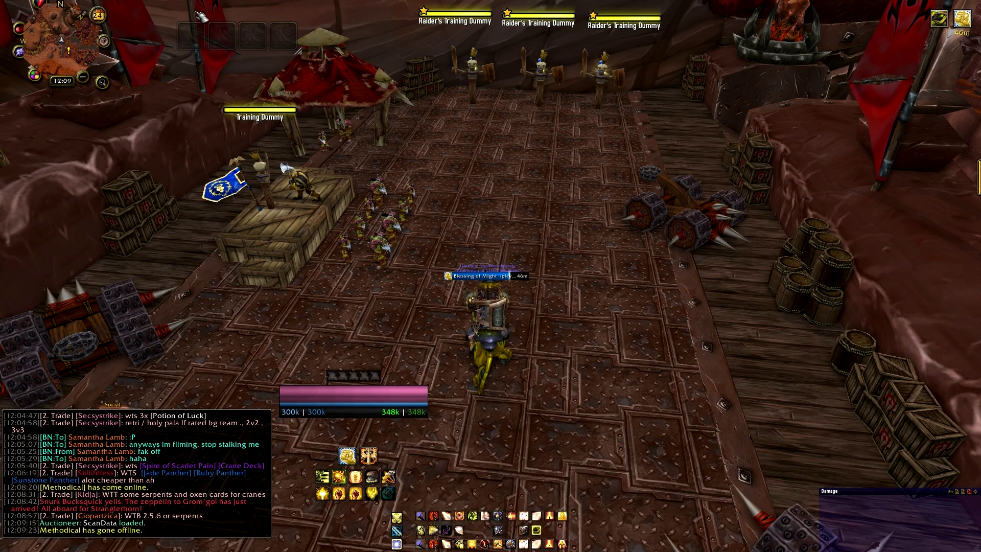
- Check the first TellMeWhen icon's settings, close them, and lock the icons with /tmw
right_click(191, 36)
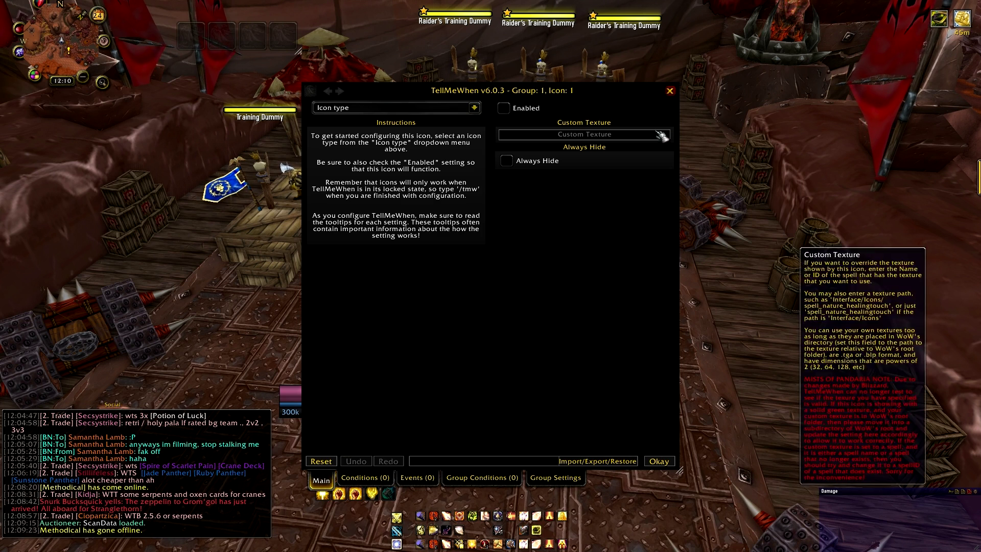
left_click(667, 87)
key("slash")
type("tmw")
key("Return")
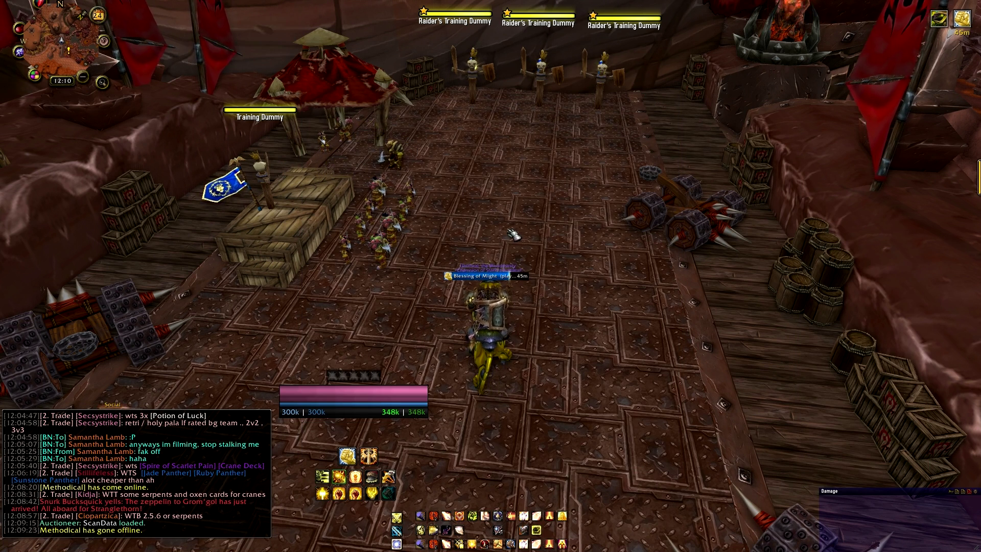
- Target then clear the Training Dummy, turn right, and bring up the Game Menu
key("a")
key("Tab")
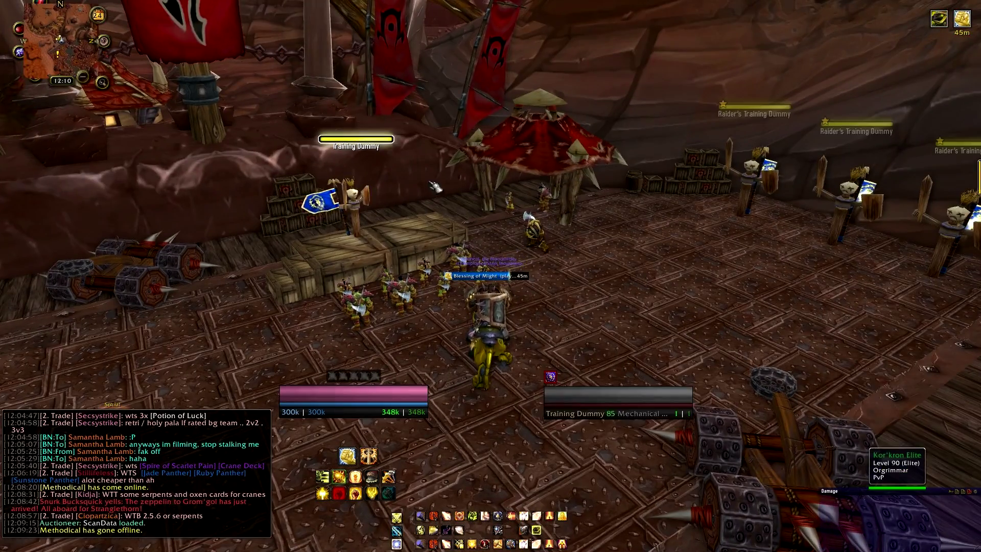
key("Escape")
key("d")
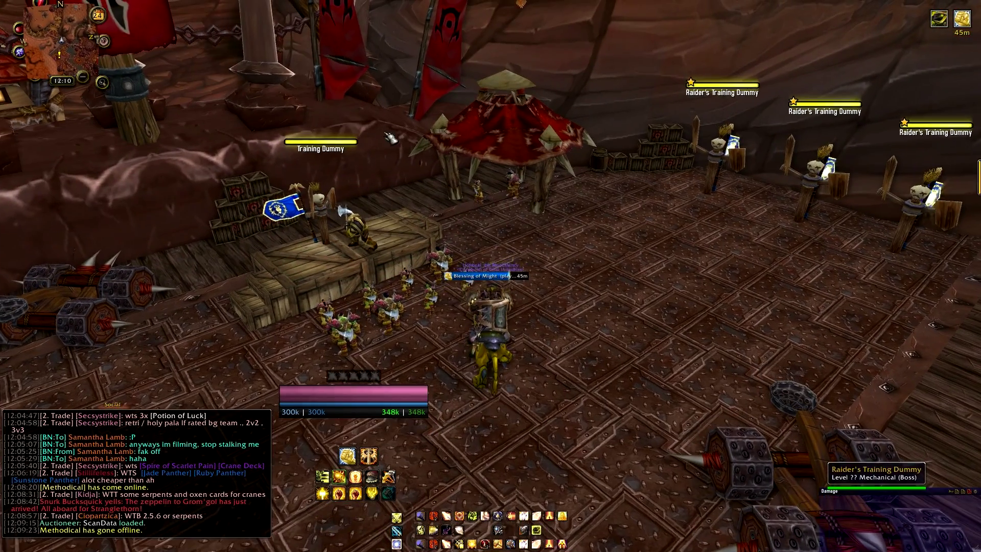
key("Escape")
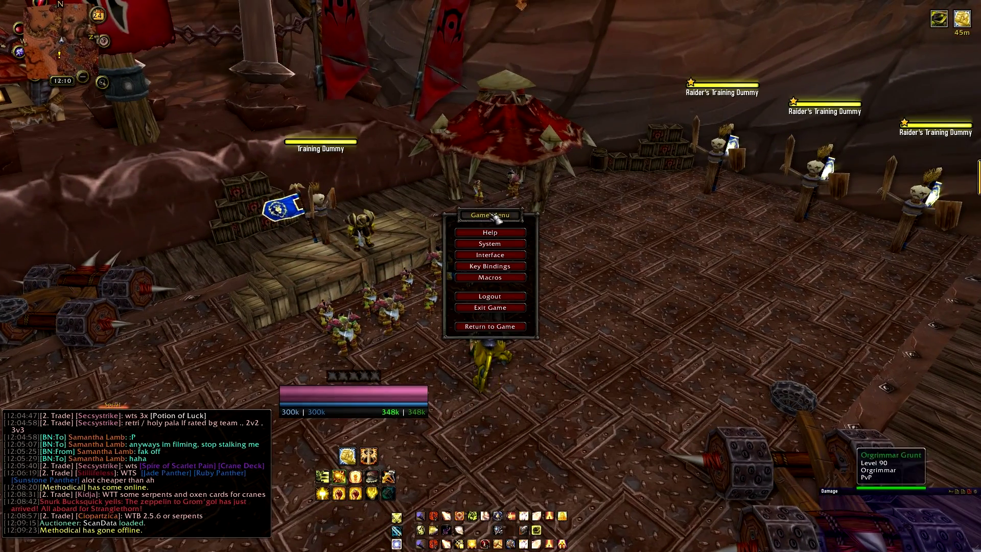
- In Interface > AddOns > Tidy Plates, pick Grey/Damage primary and Grey/Tank secondary themes, then save
left_click(505, 261)
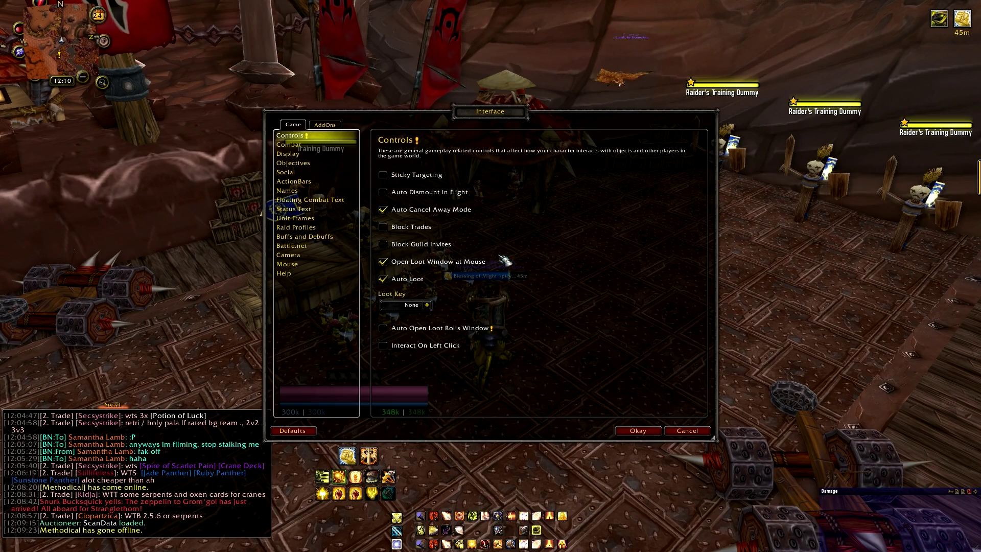
left_click(325, 124)
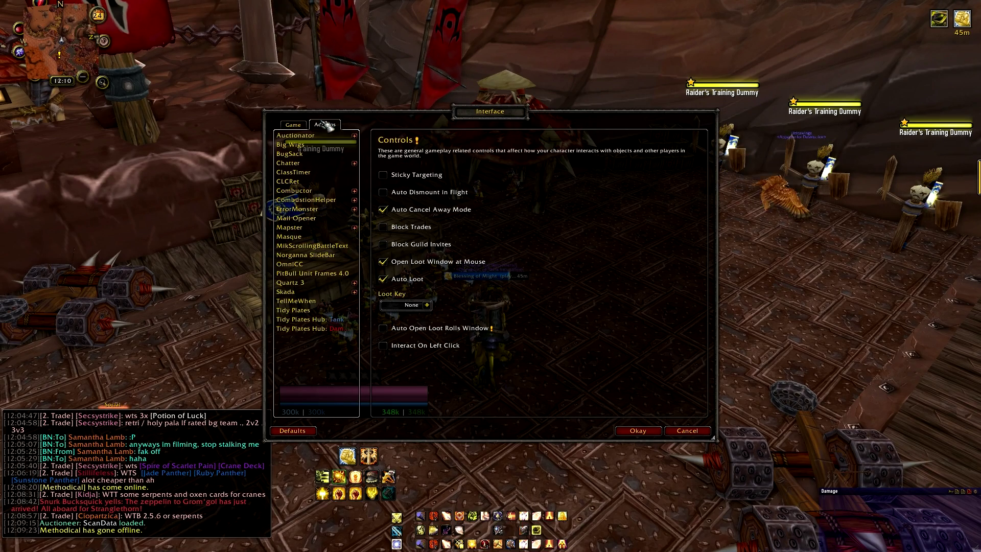
left_click(317, 310)
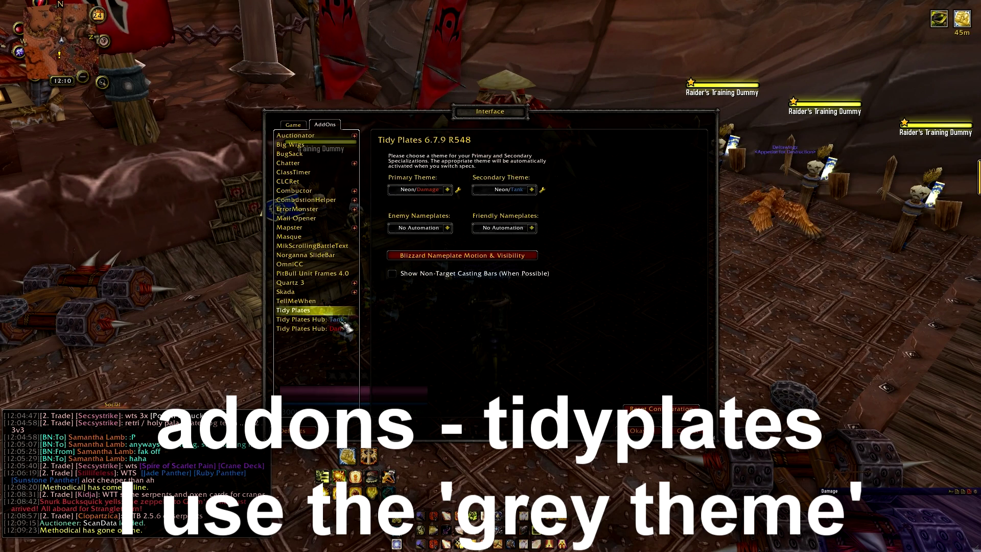
left_click(458, 190)
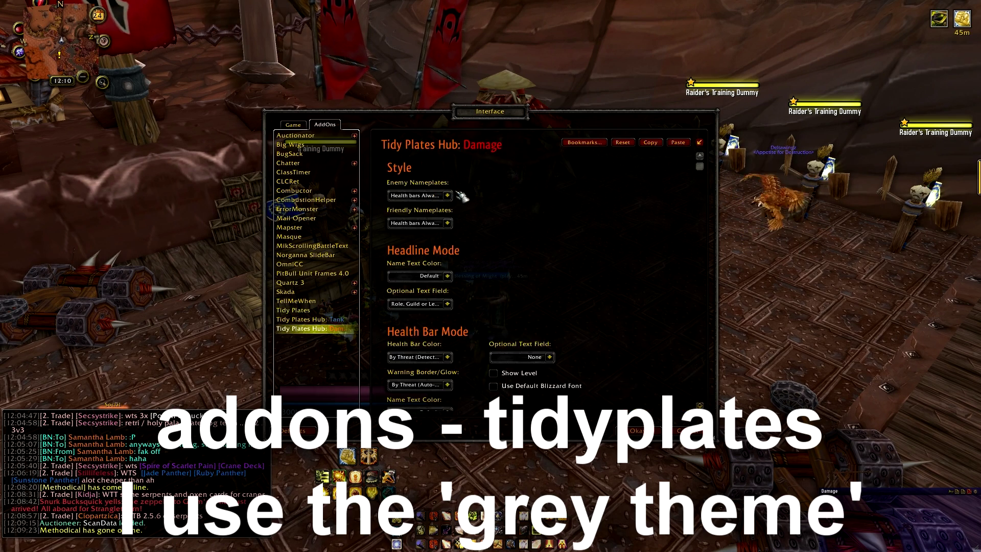
left_click(302, 311)
left_click(448, 190)
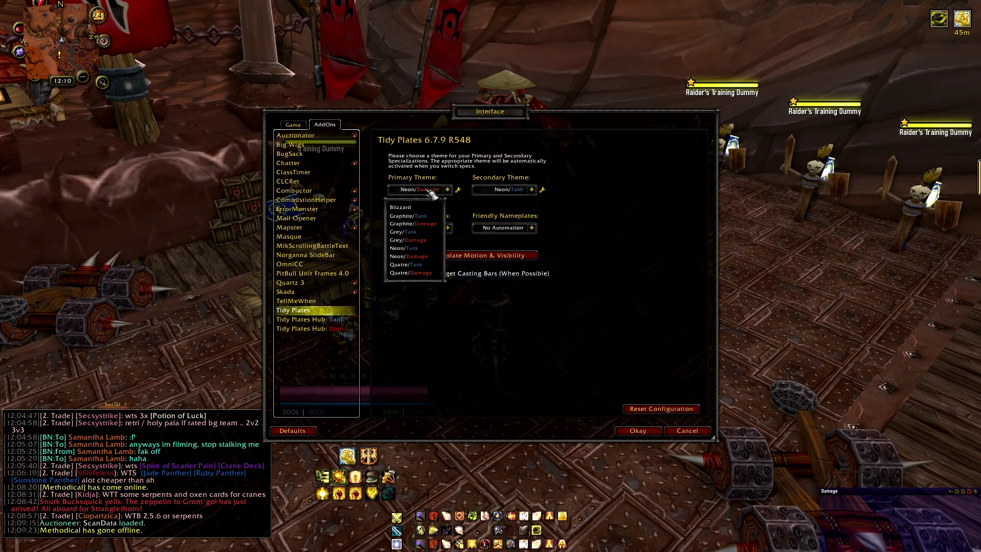
left_click(417, 239)
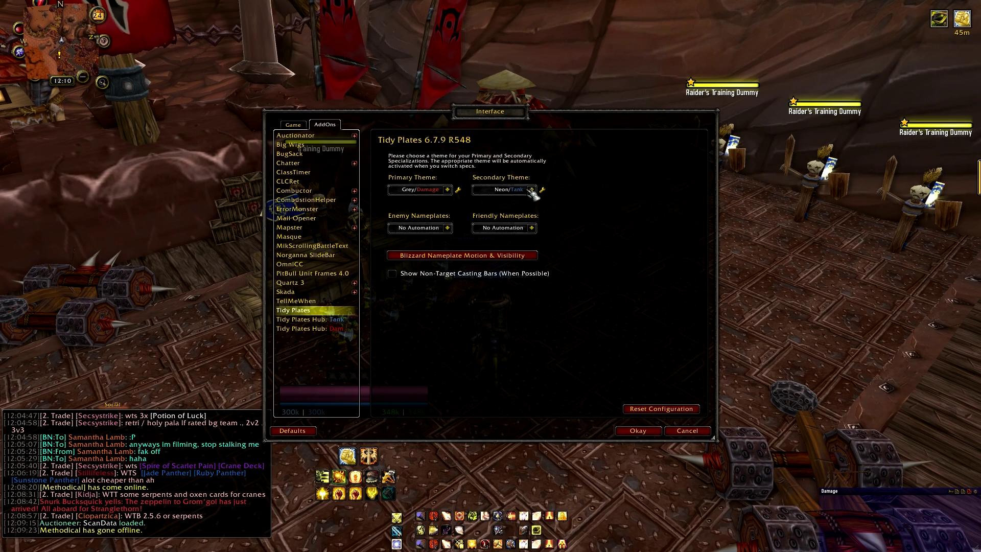
left_click(511, 233)
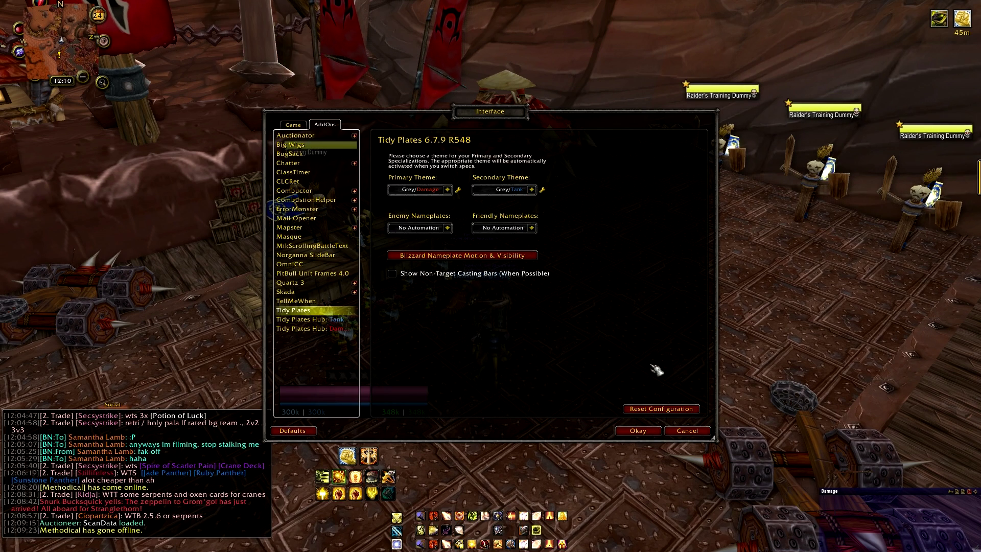
left_click(639, 431)
- Return to the game, swing the view left, and target your own character
left_click(483, 327)
left_click_drag(483, 332, 54, 331)
key("F1")
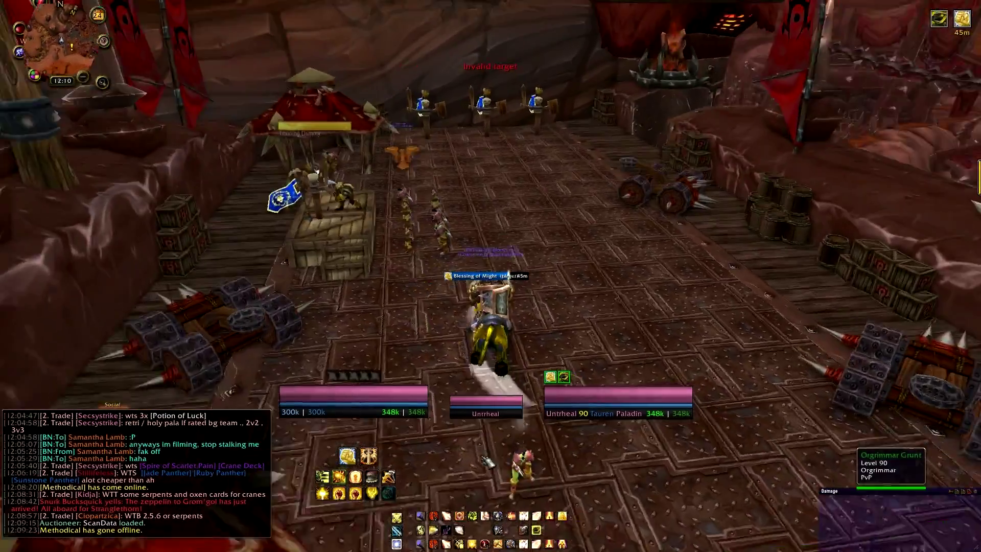
- Cast Divine Light on yourself and walk toward the training dummies
key("3")
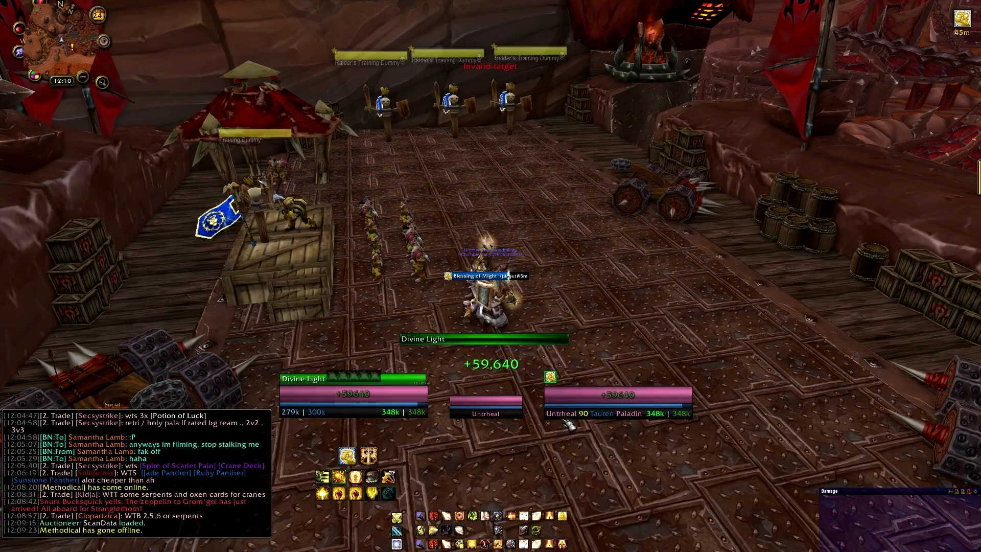
key("w")
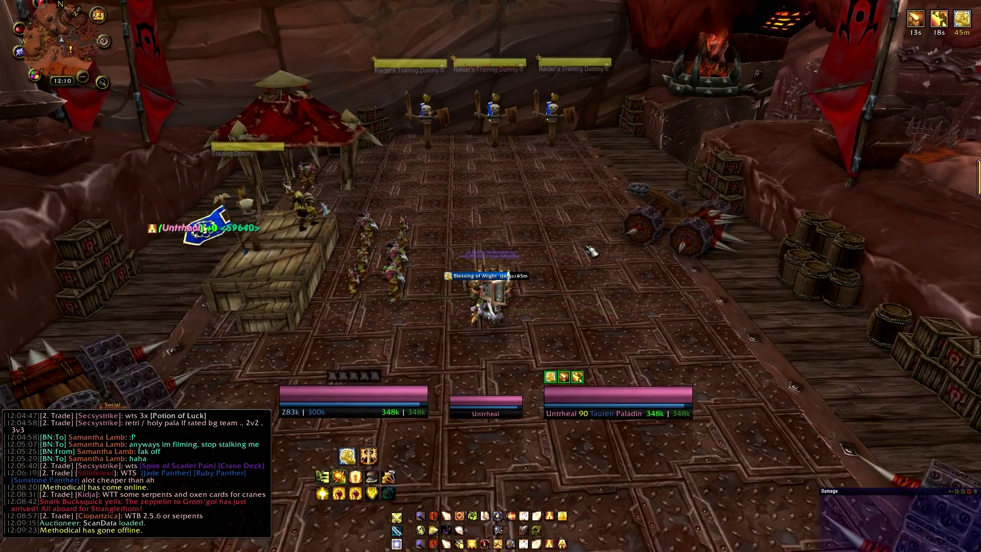
key("w")
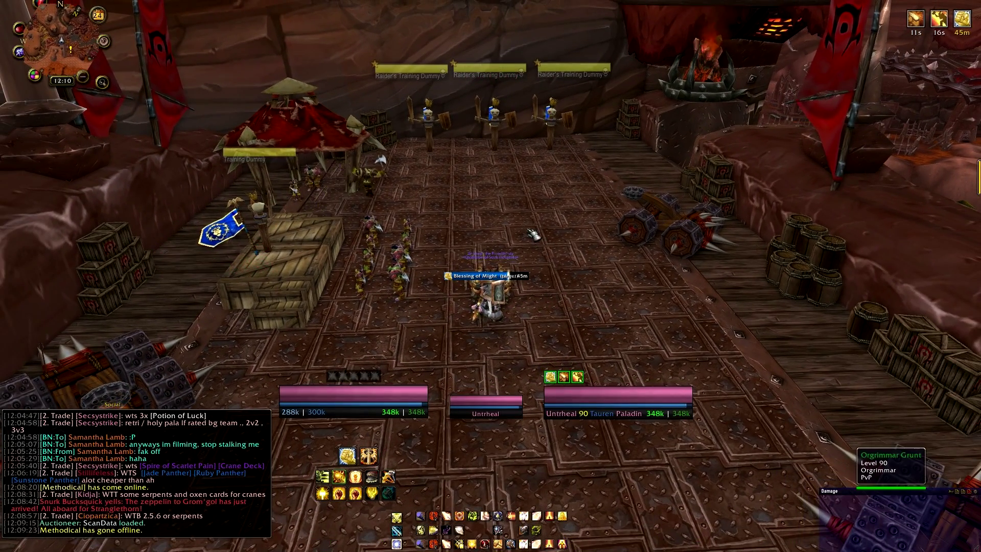
- Review the Floating Combat Text options under Interface > Game, then close the Interface options
key("Escape")
key("Escape")
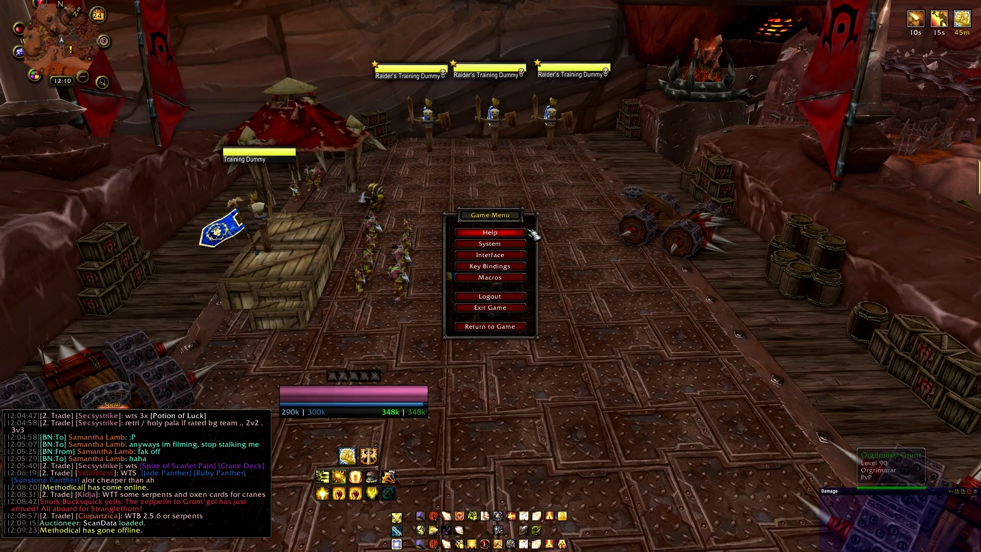
left_click(491, 256)
left_click(307, 125)
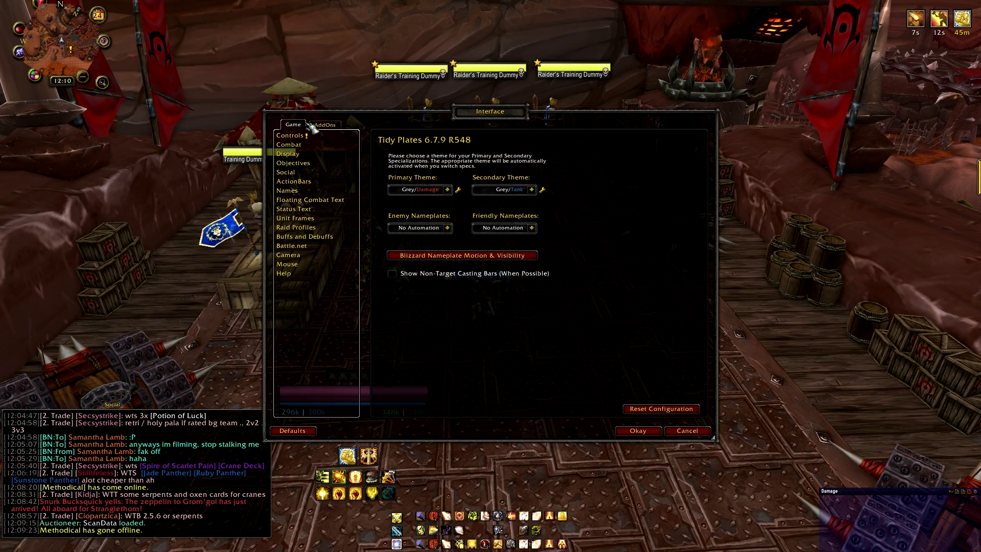
left_click(310, 200)
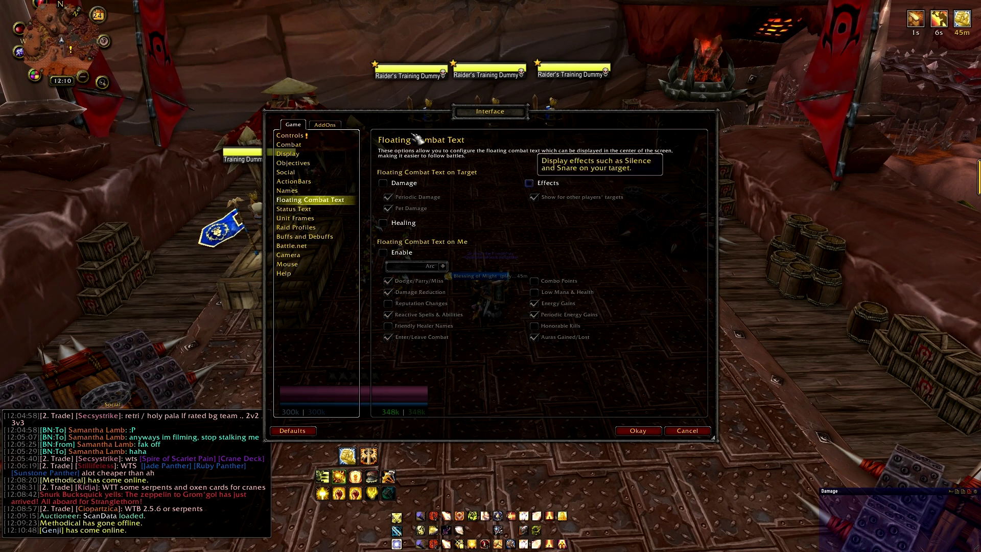
left_click(649, 427)
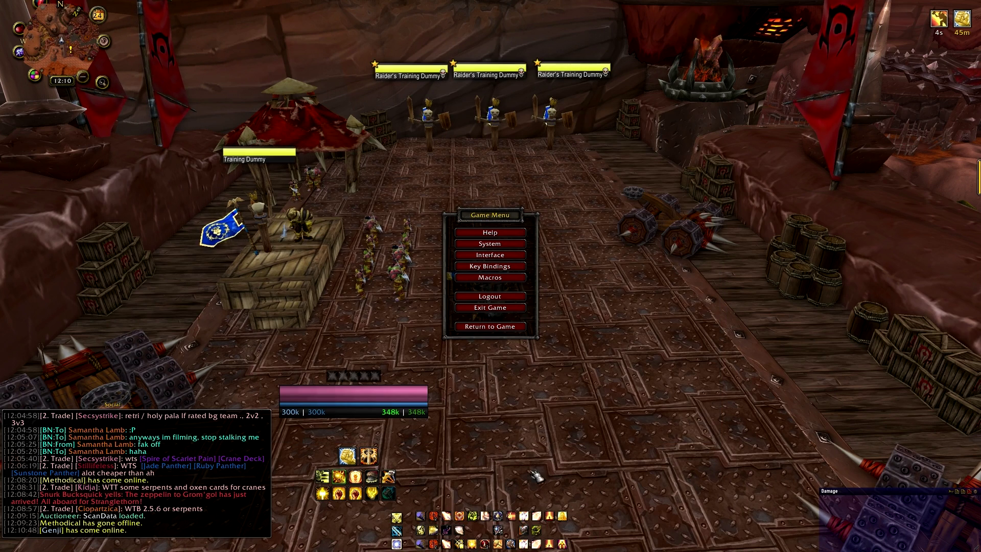
- Cast another Divine Light, target the nearest Training Dummy, and attack it
left_click(550, 516)
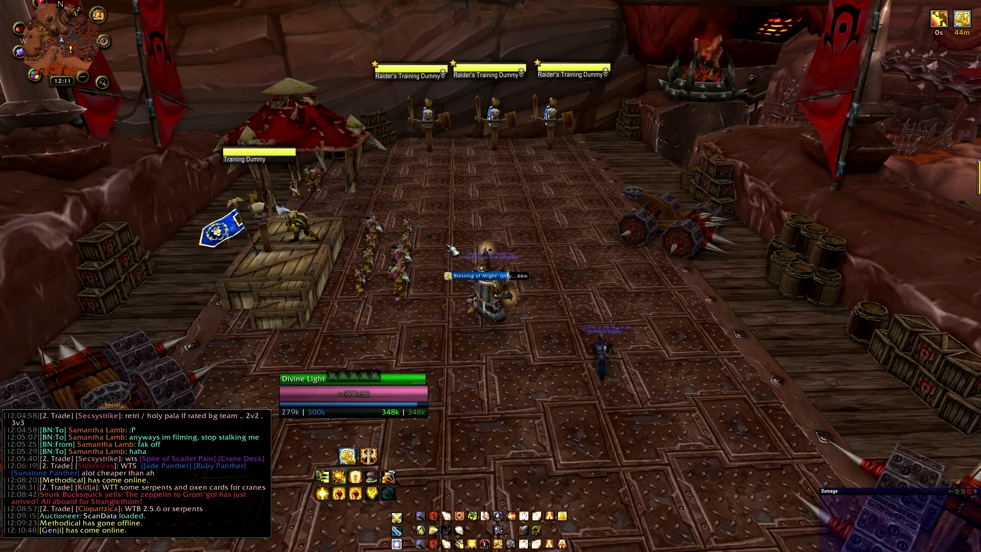
mouse_move(531, 162)
left_mouse_down()
mouse_move(685, 163)
mouse_move(565, 278)
mouse_move(388, 281)
left_mouse_up()
key("Tab")
key("1")
key("w")
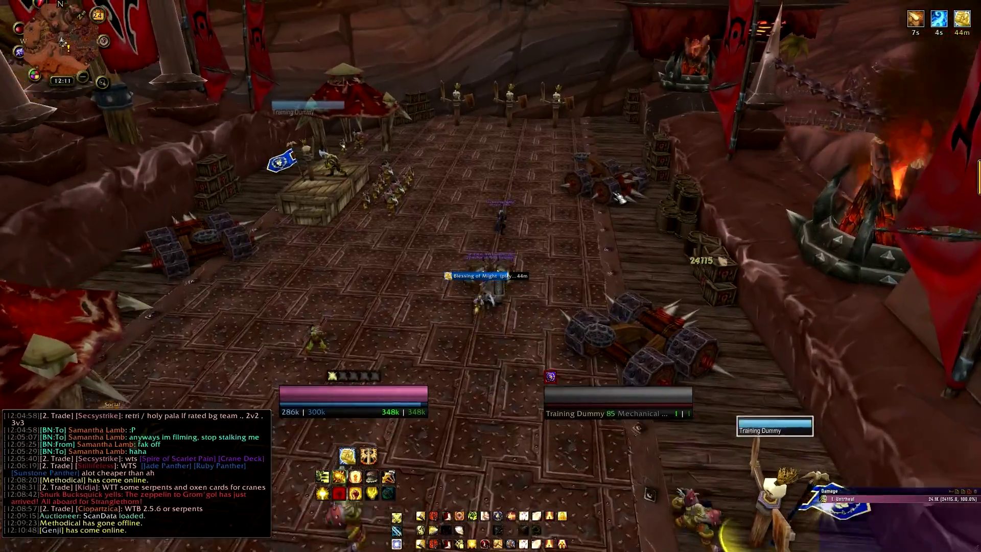